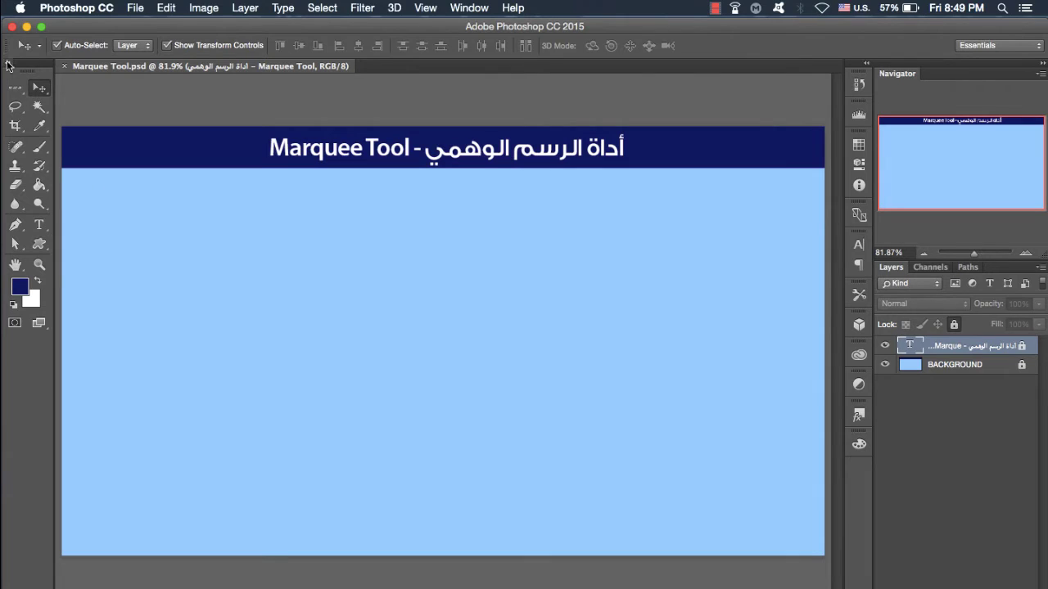
Show the marquee flyout with rectangular, elliptical, single row and single column variants
click(11, 92)
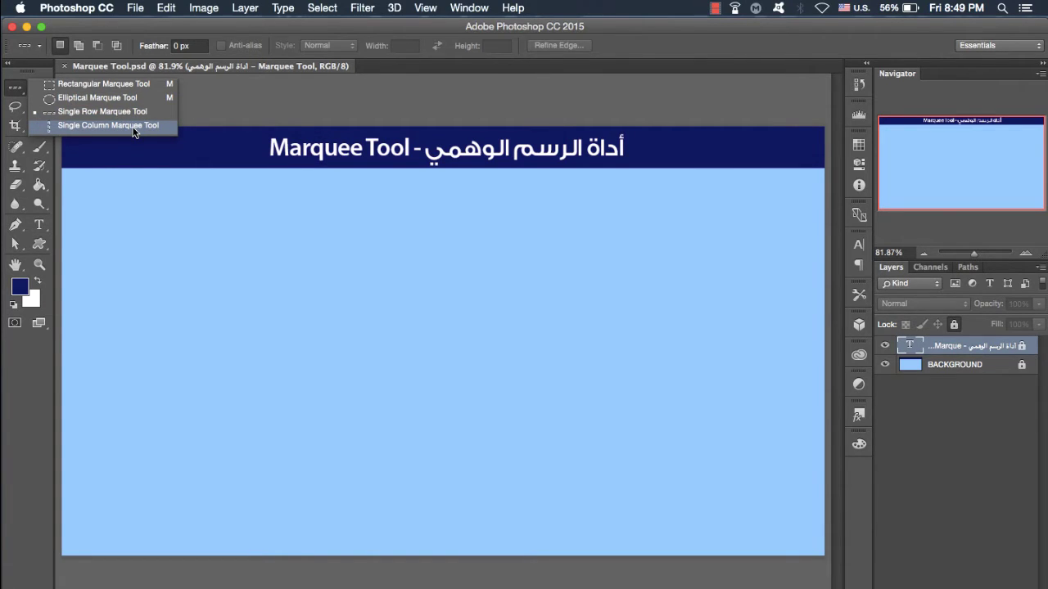
Draw a square Rectangular Marquee selection on the canvas and add an empty Layer 1
click(128, 83)
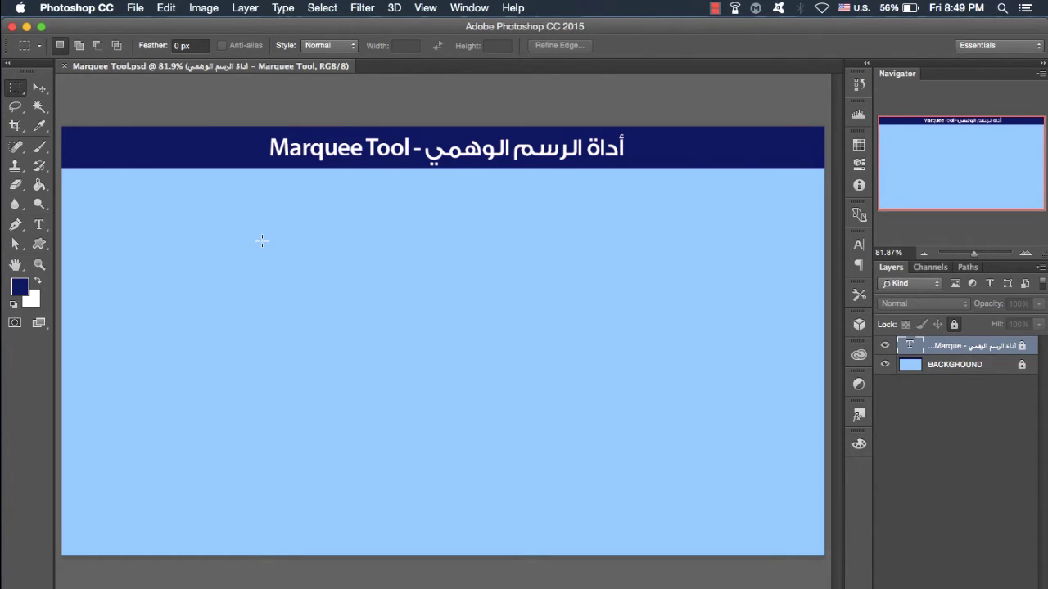
drag(262, 241, 401, 402)
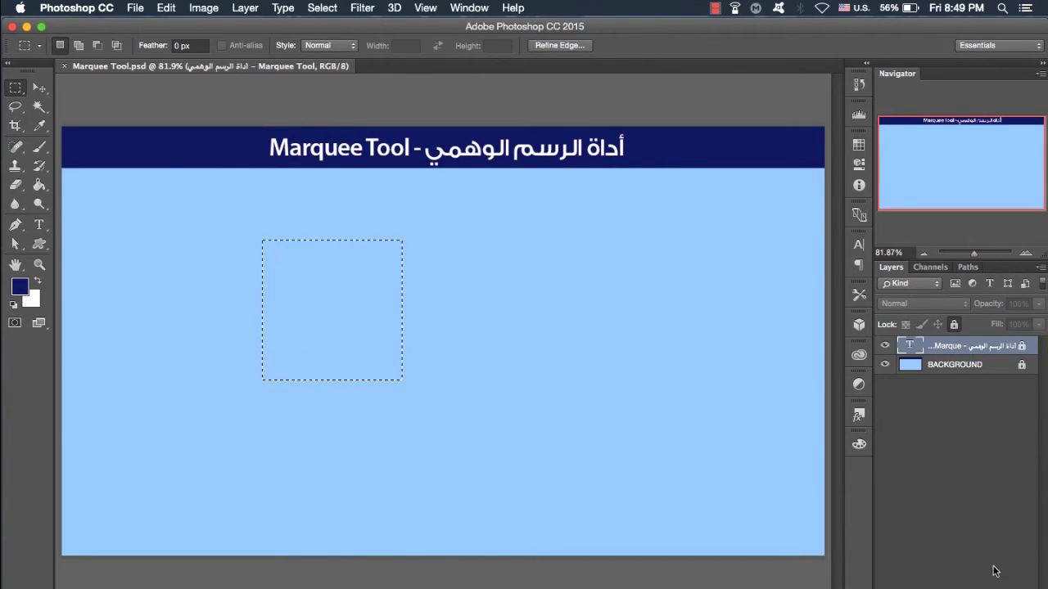
key(ctrl+shift+alt+n)
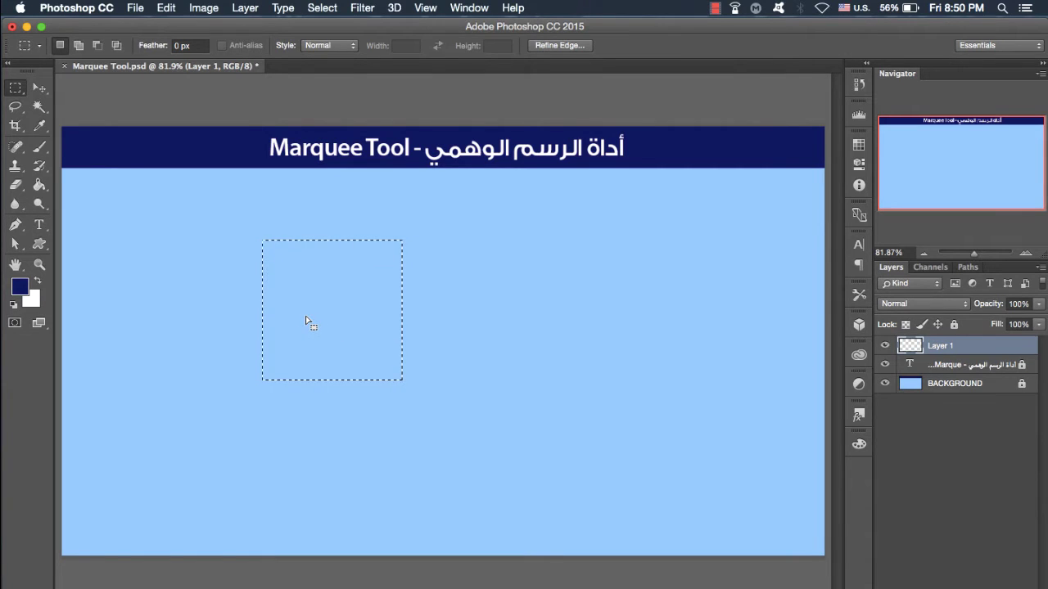
Fill the square selection with navy using the Paint Bucket, then deselect
click(38, 185)
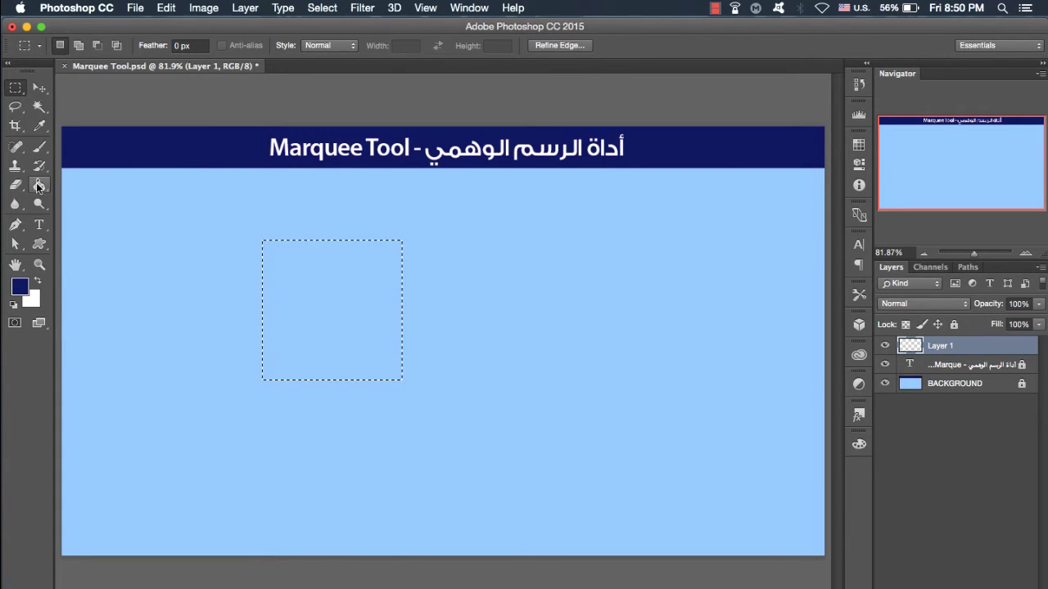
click(37, 185)
click(309, 314)
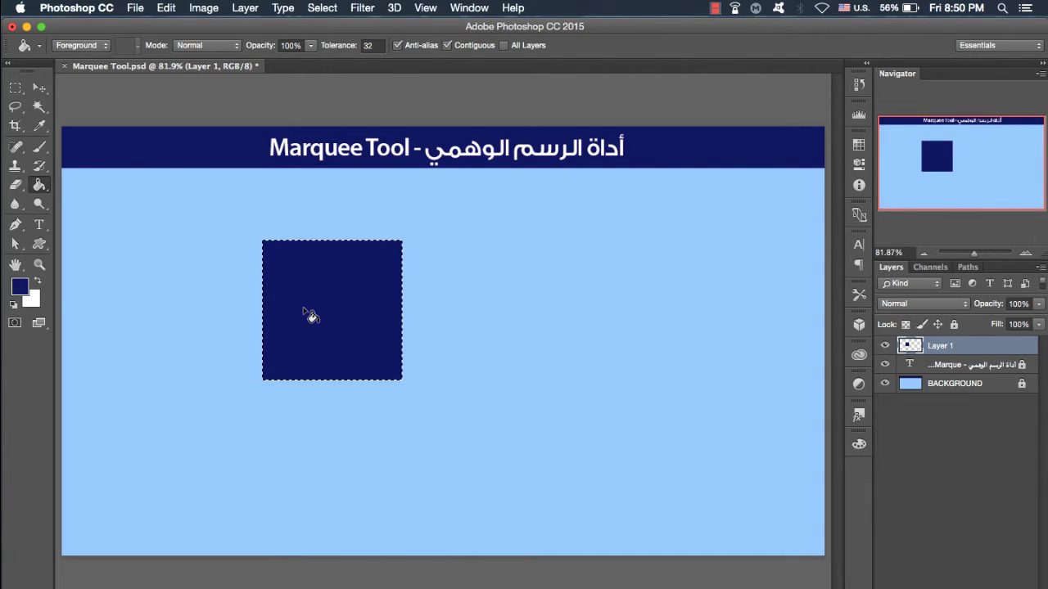
key(super+d)
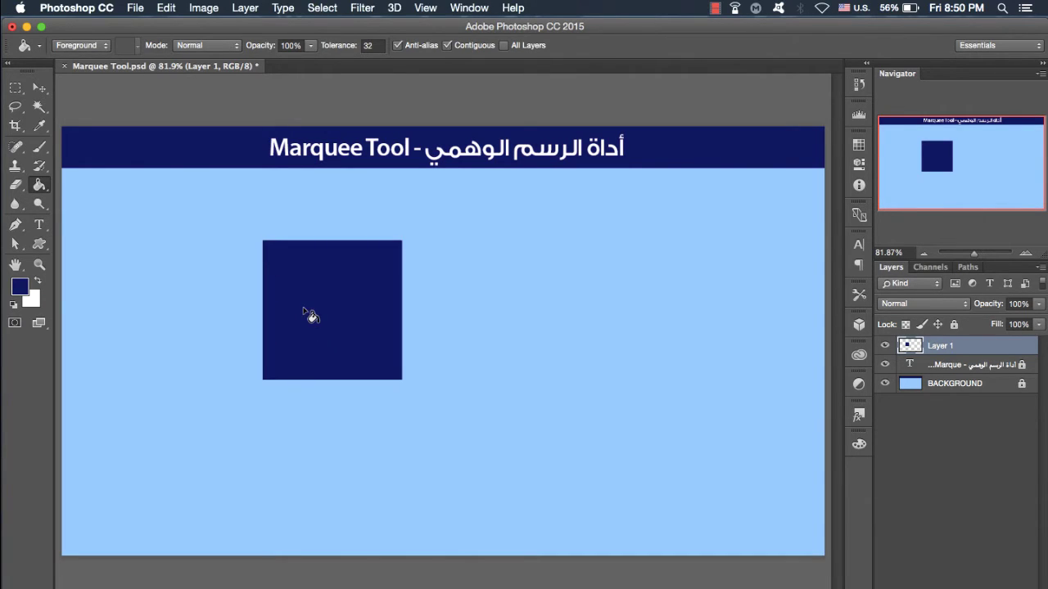
Move the navy square to the top-left and scale it down to about 159 px
key(v)
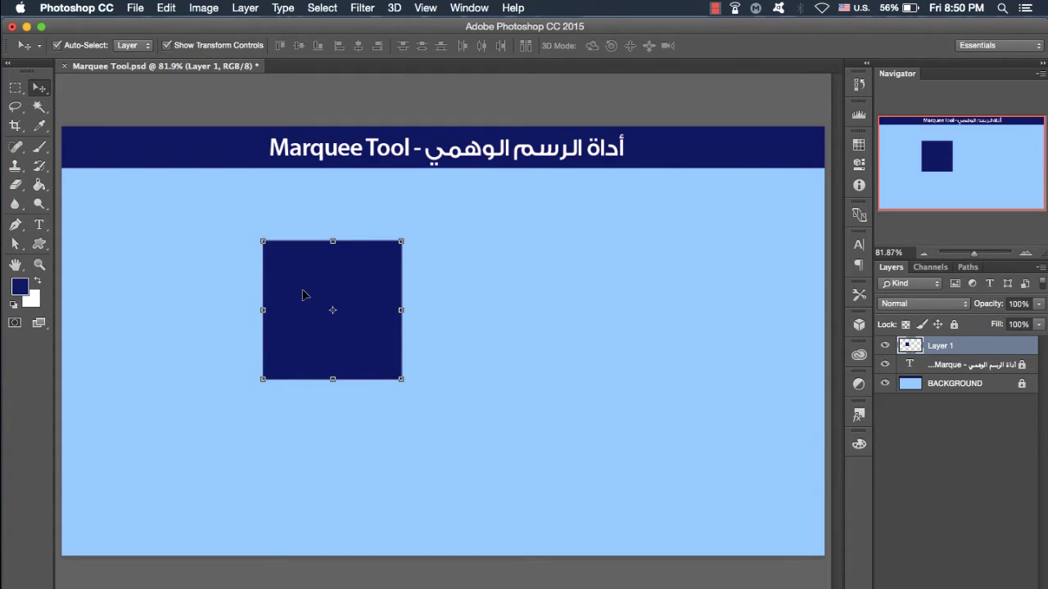
drag(299, 285, 136, 235)
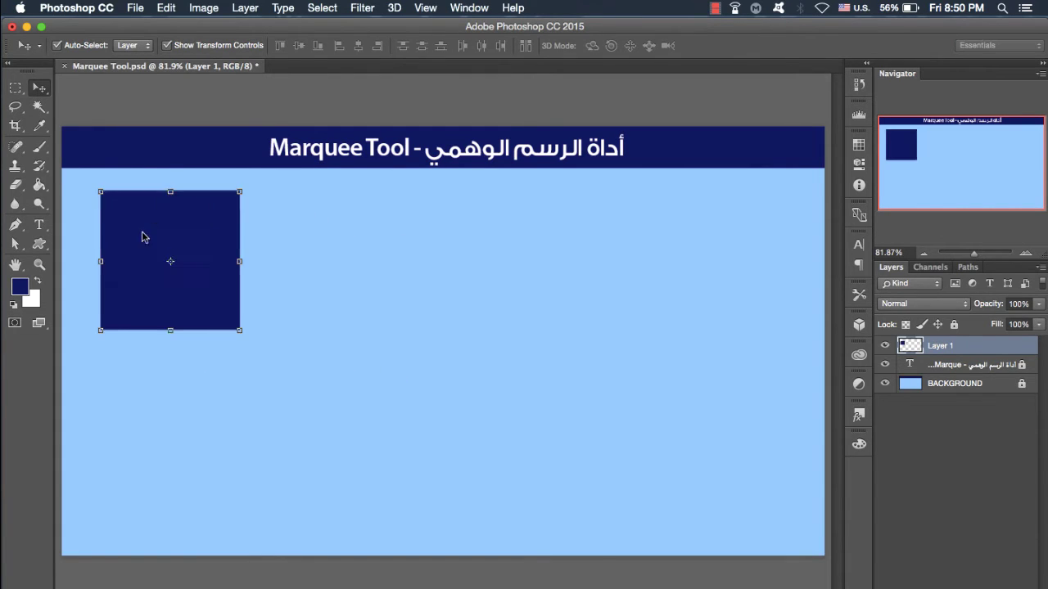
drag(240, 331, 194, 287)
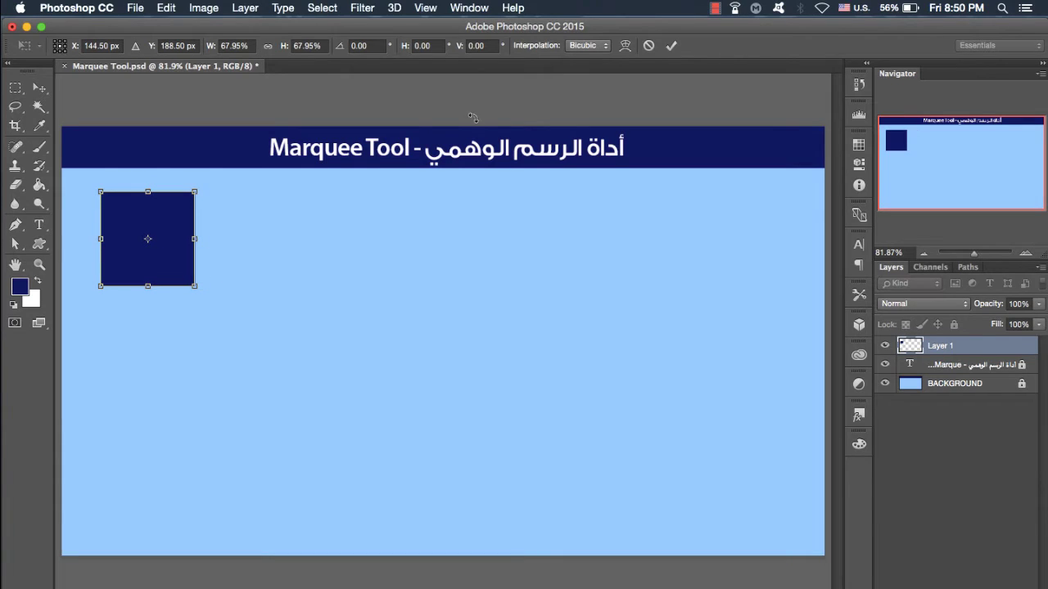
click(671, 45)
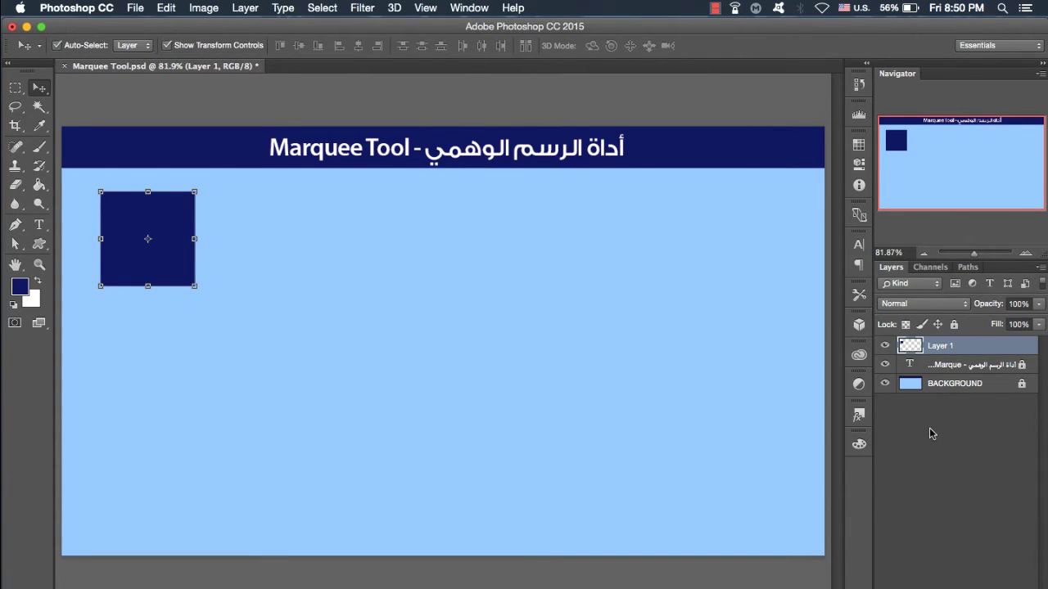
click(236, 297)
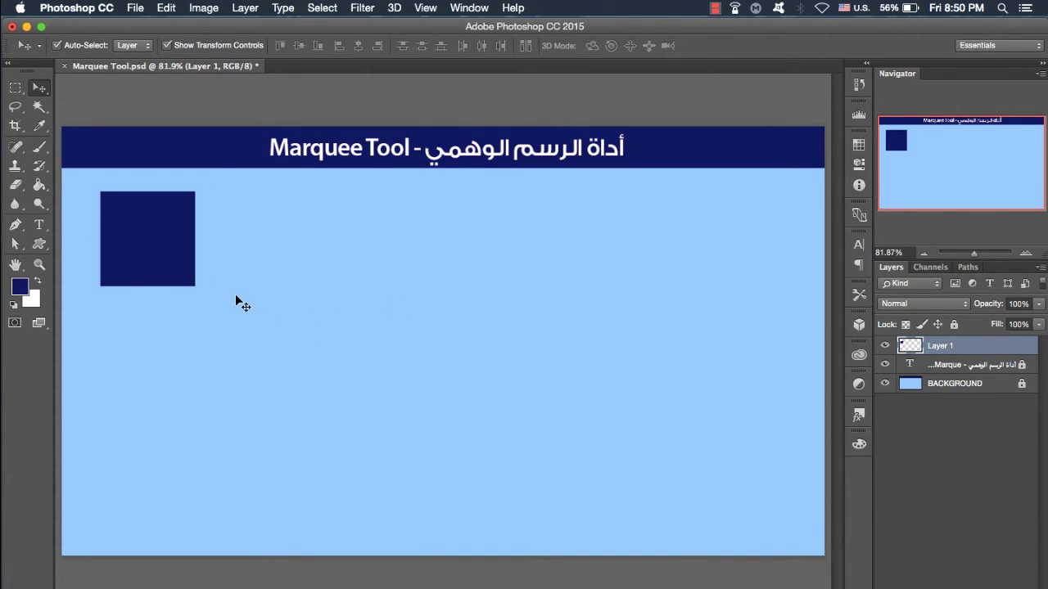
click(11, 92)
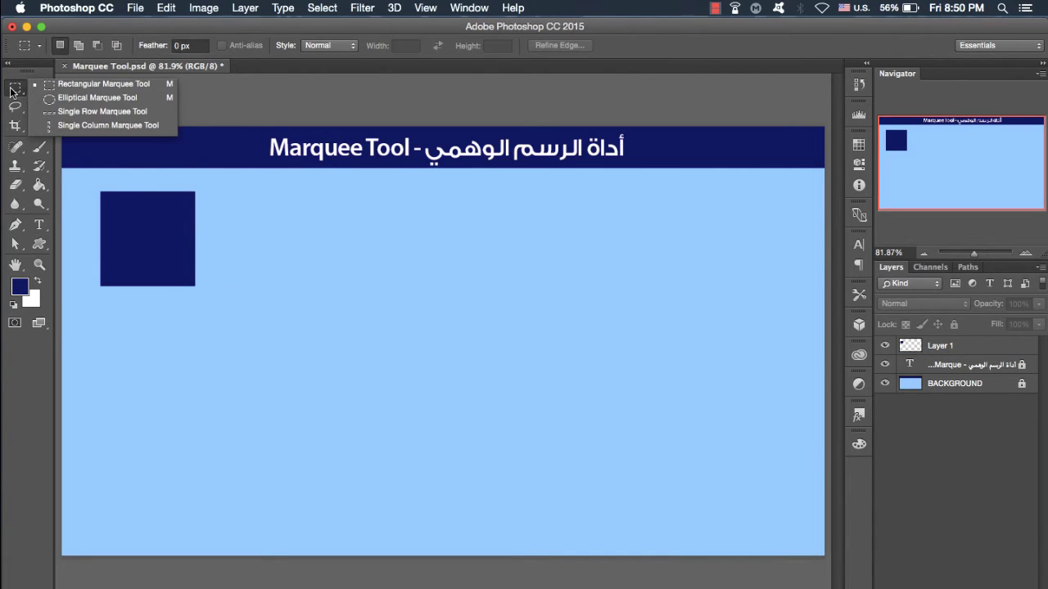
Draw a roughly 277 px circular Elliptical Marquee selection mid-canvas and add Layer 2
click(87, 98)
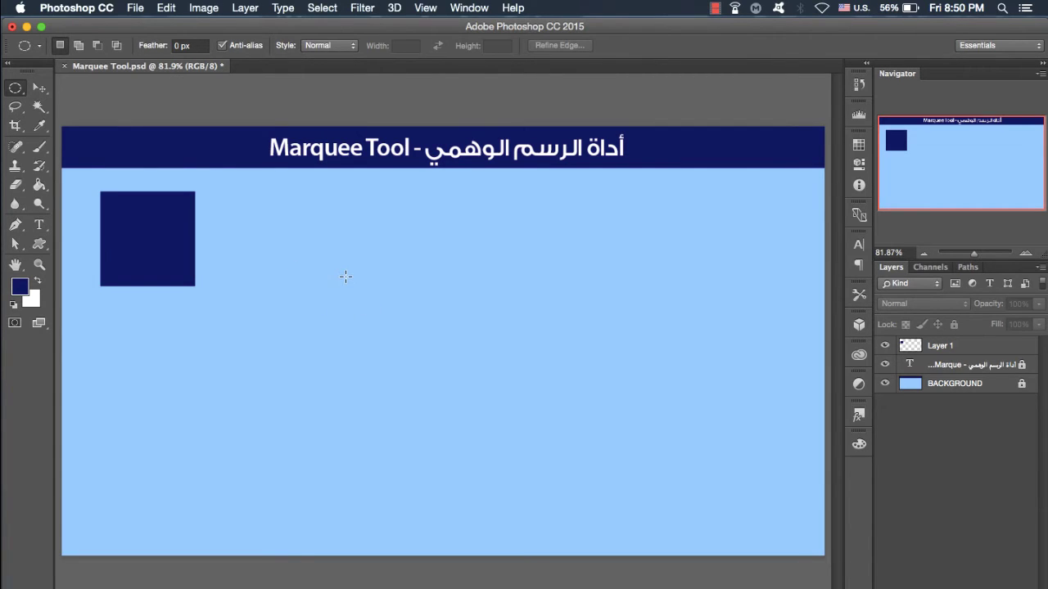
drag(346, 274, 508, 486)
click(1004, 578)
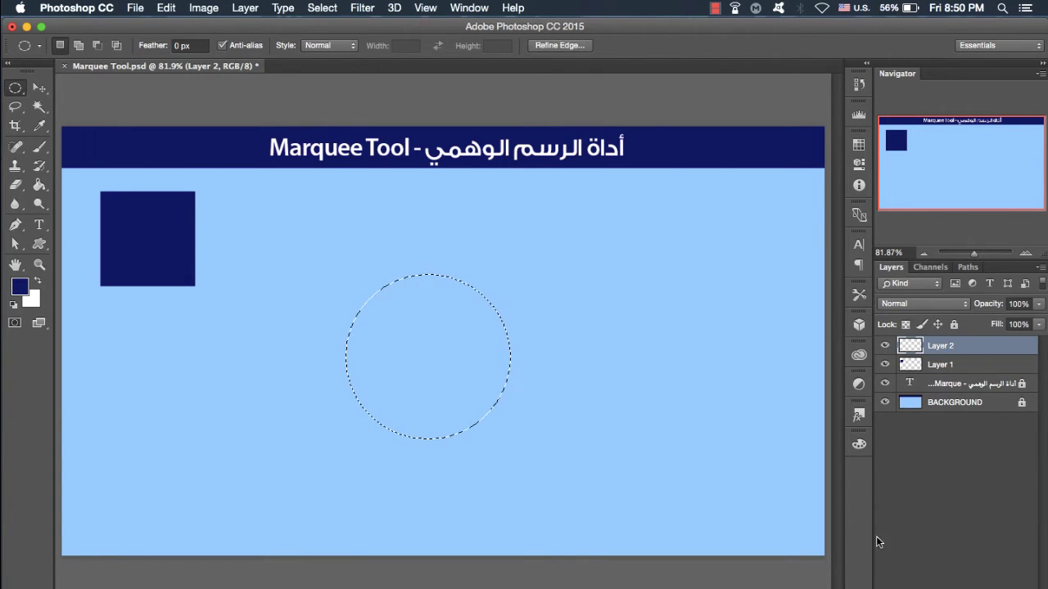
Fill the circle selection with navy using the Paint Bucket, then deselect
click(38, 184)
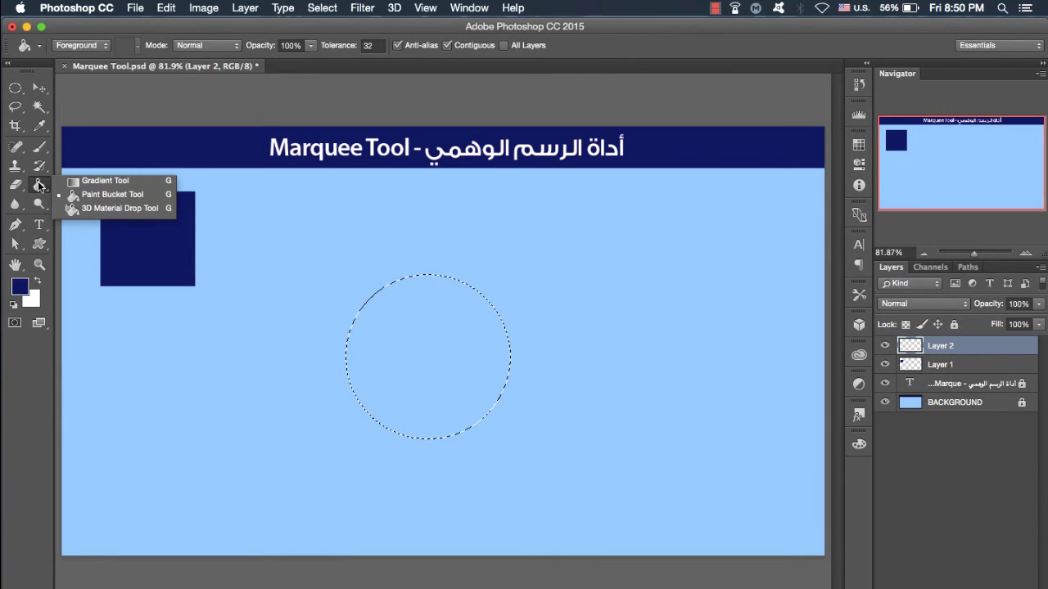
click(75, 194)
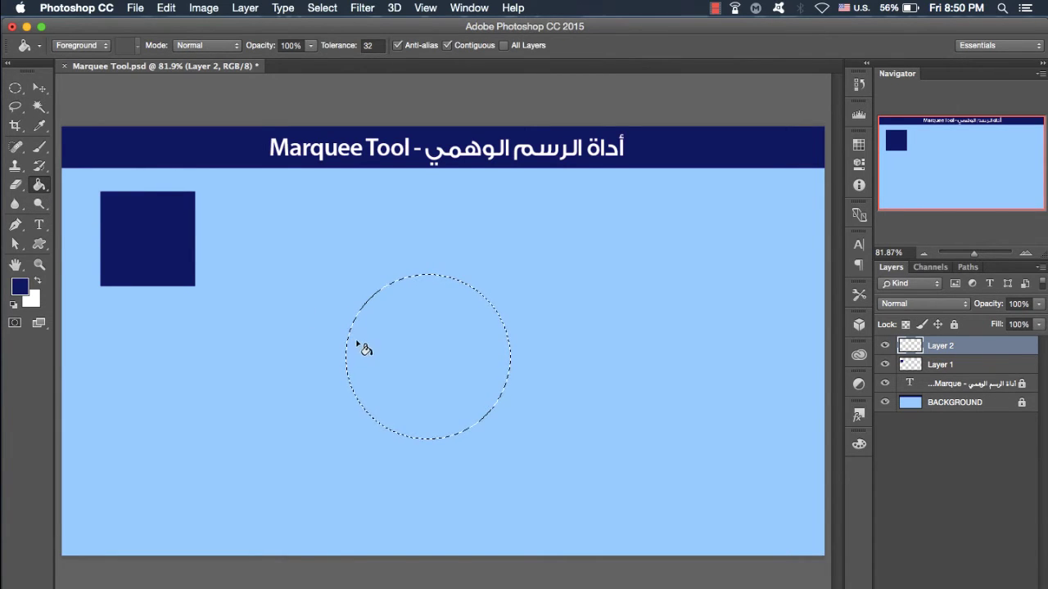
click(456, 354)
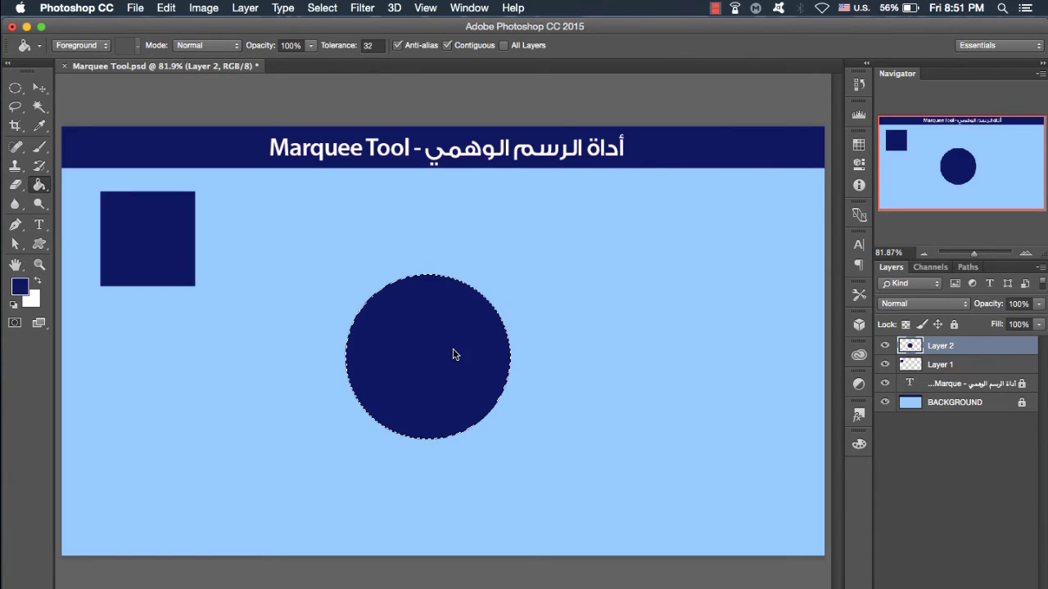
key(super+d)
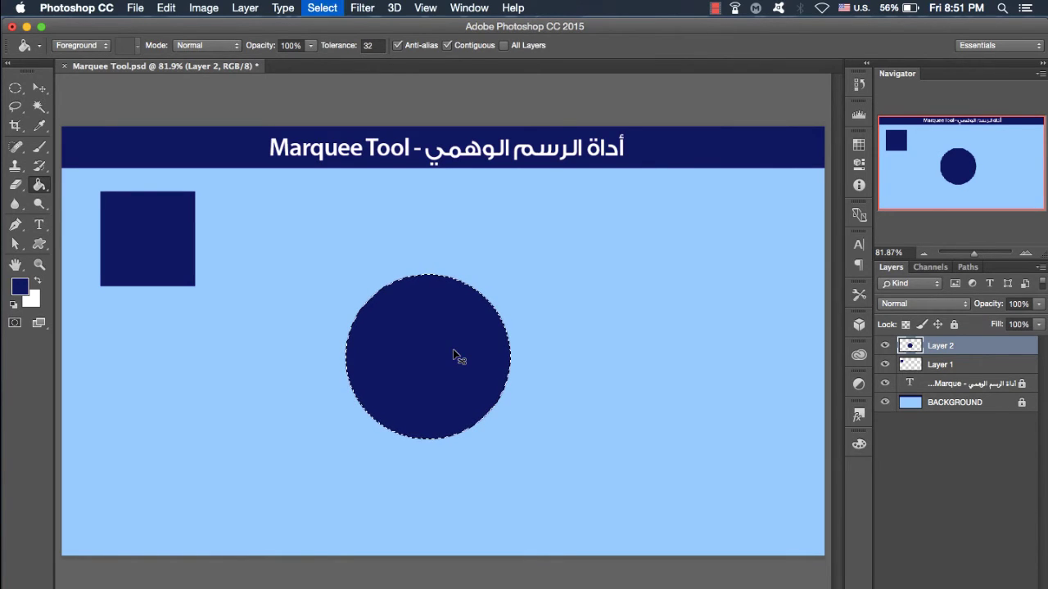
Scale the circle to 62.82% (about 174 px) and place it beside the square
click(39, 90)
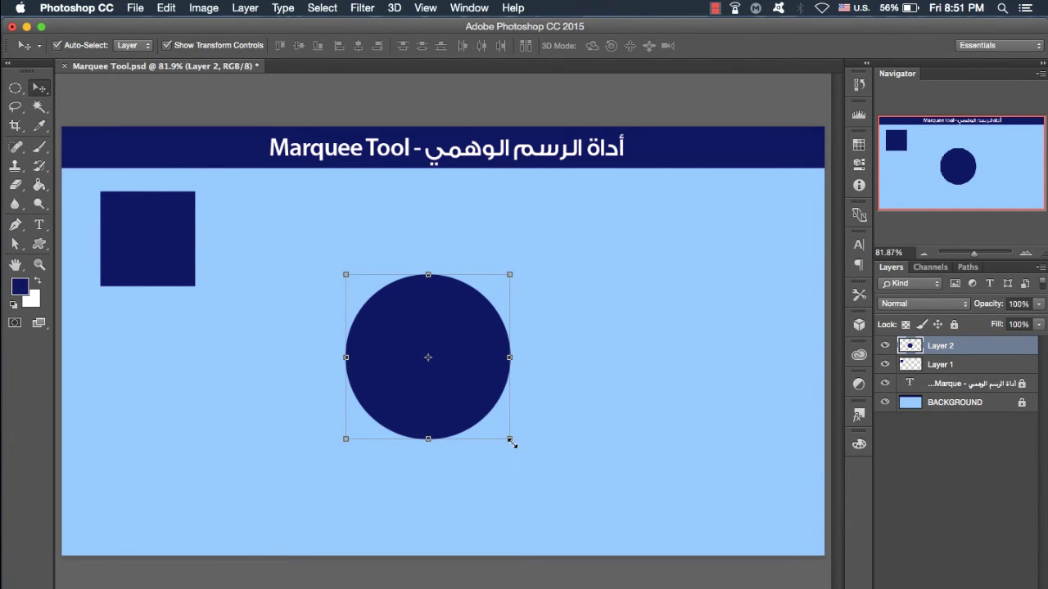
drag(508, 439, 448, 384)
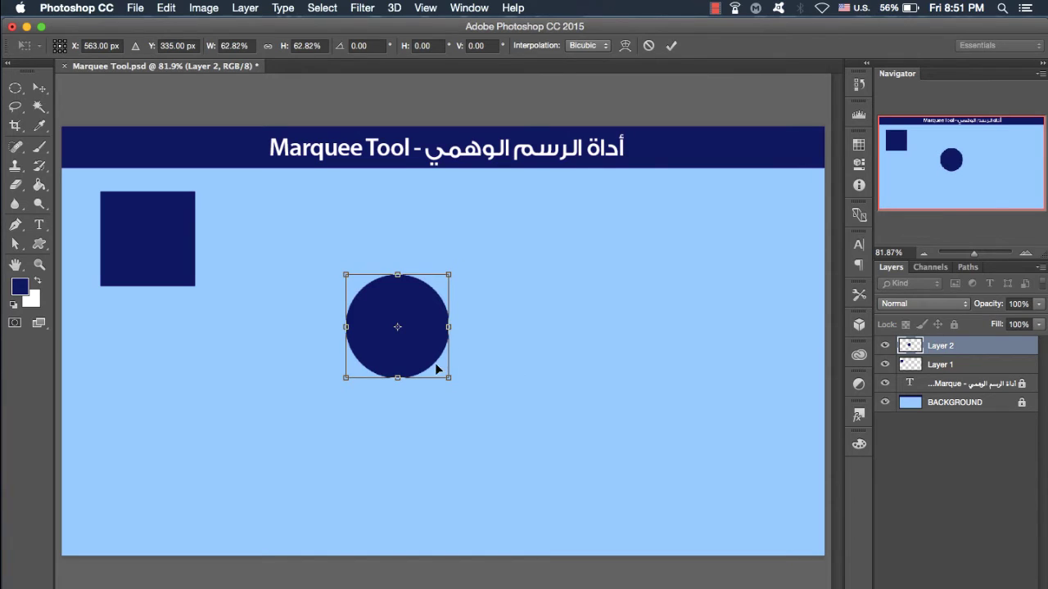
drag(416, 347, 326, 263)
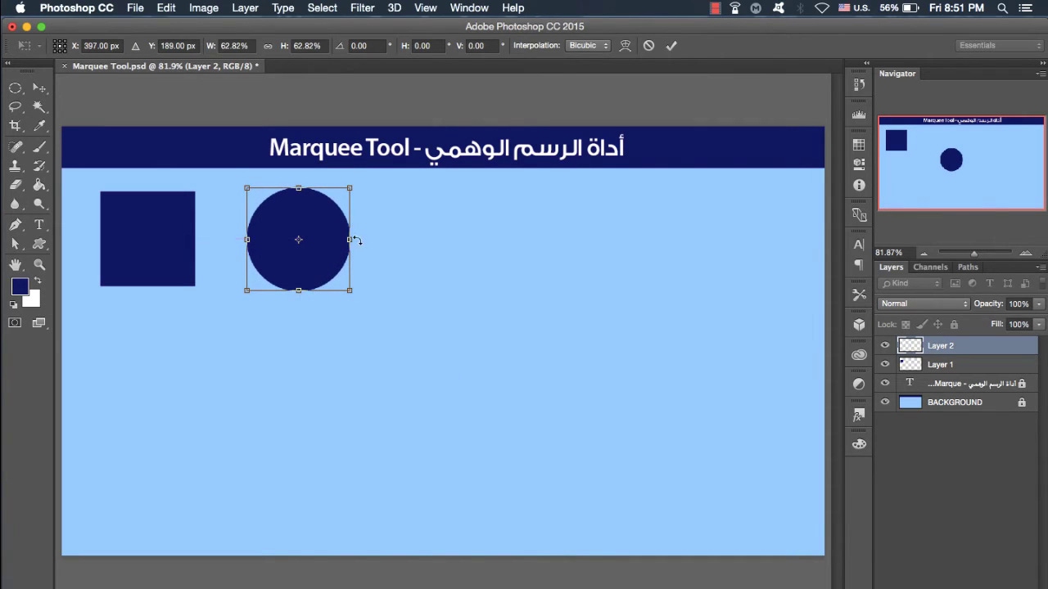
click(673, 46)
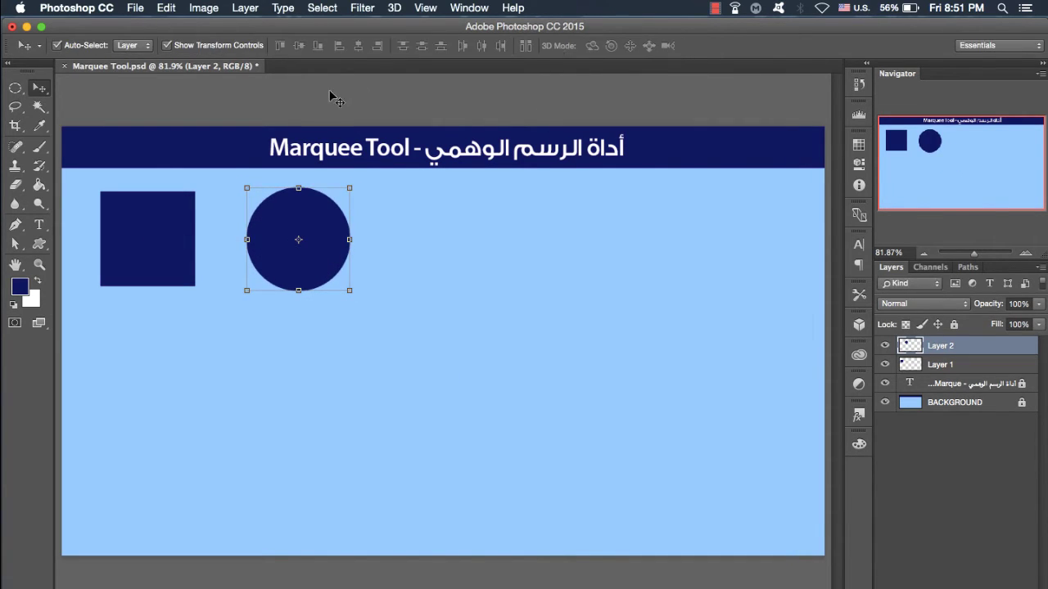
Select a one-pixel row across the canvas with the Single Row Marquee and add Layer 3
click(10, 96)
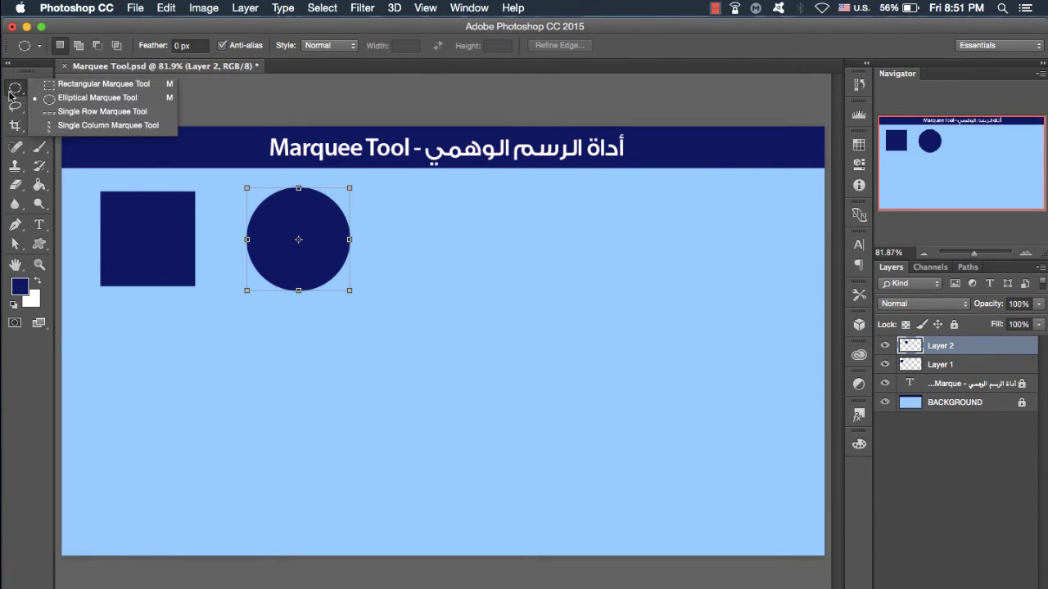
click(67, 112)
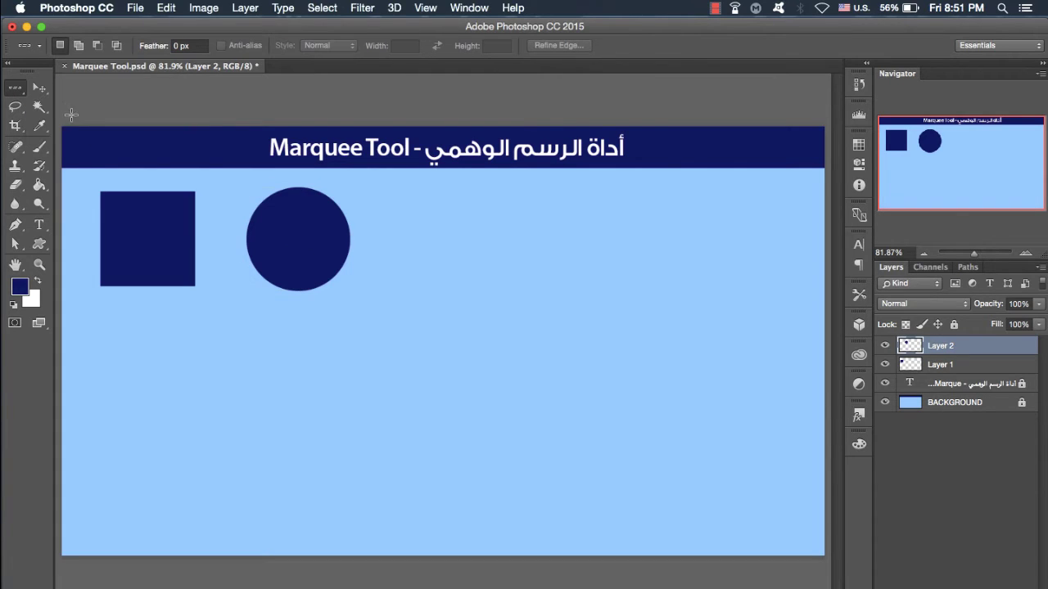
click(425, 361)
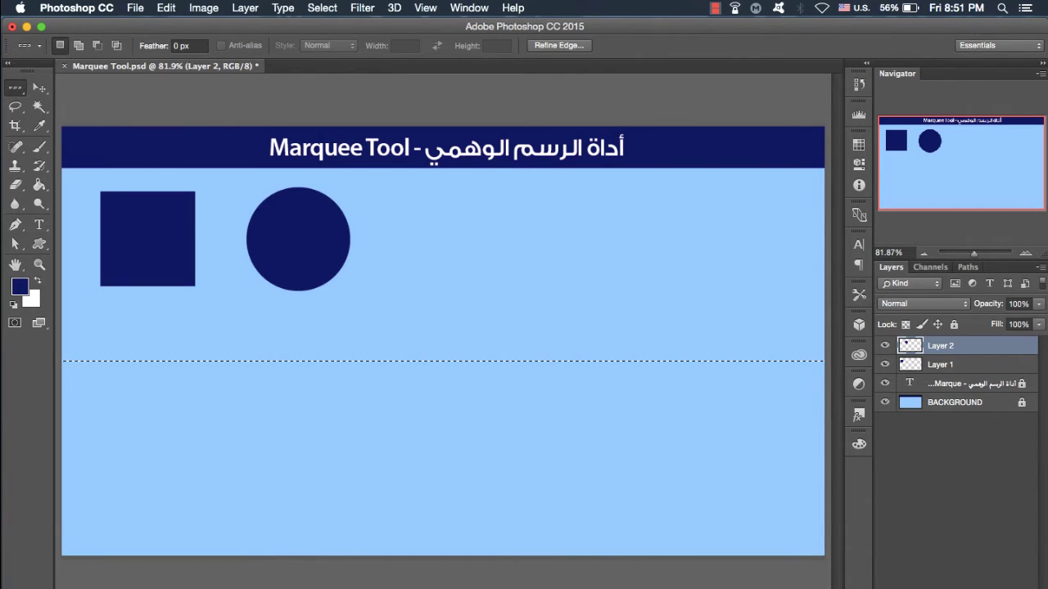
click(913, 573)
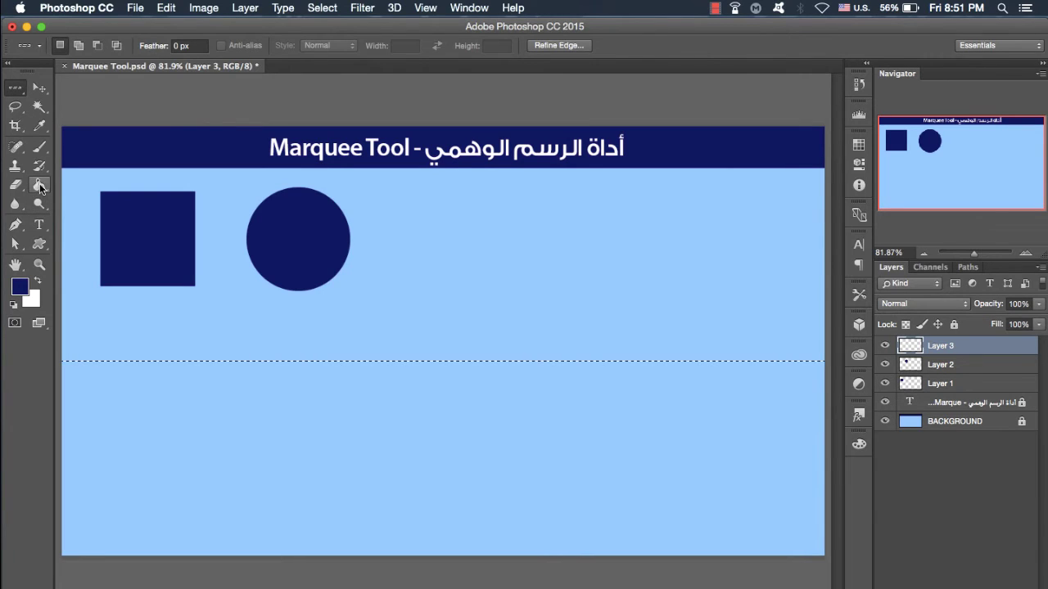
Zoom in on the row selection, fill it with navy, then zoom back out to 66.67%
click(40, 183)
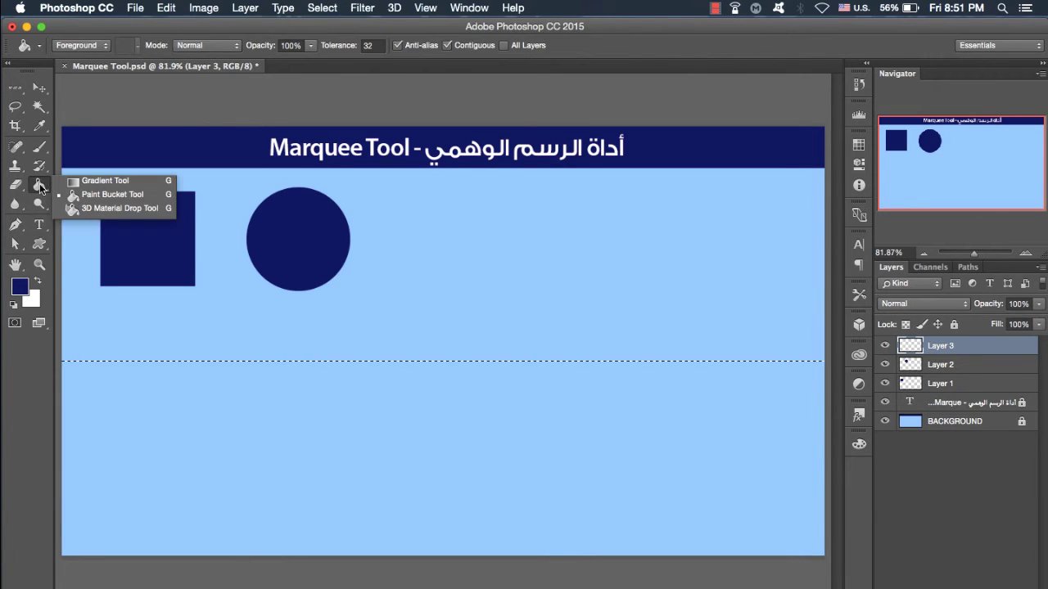
click(379, 366)
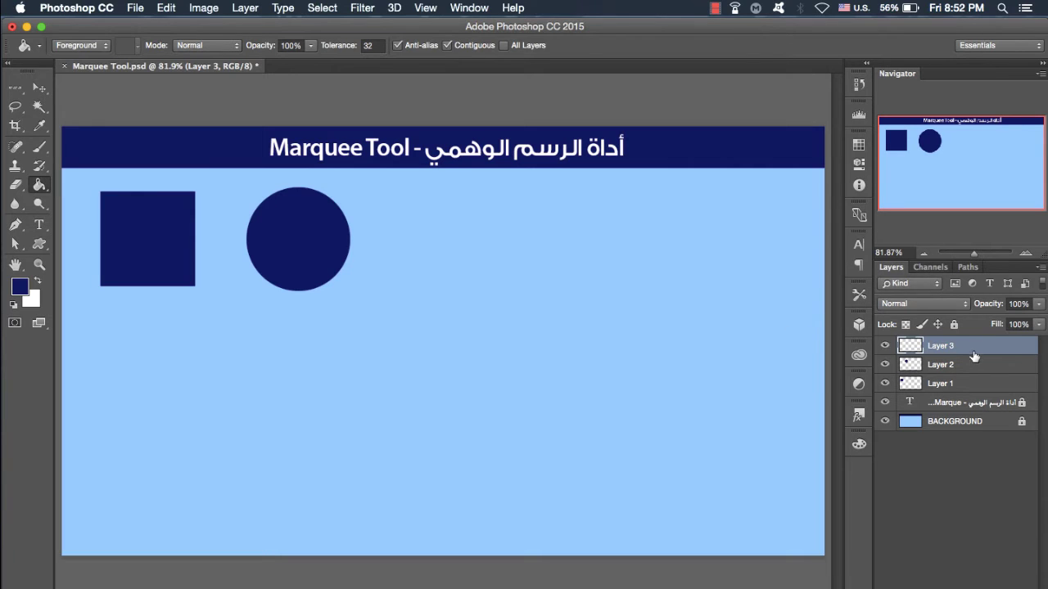
click(1027, 253)
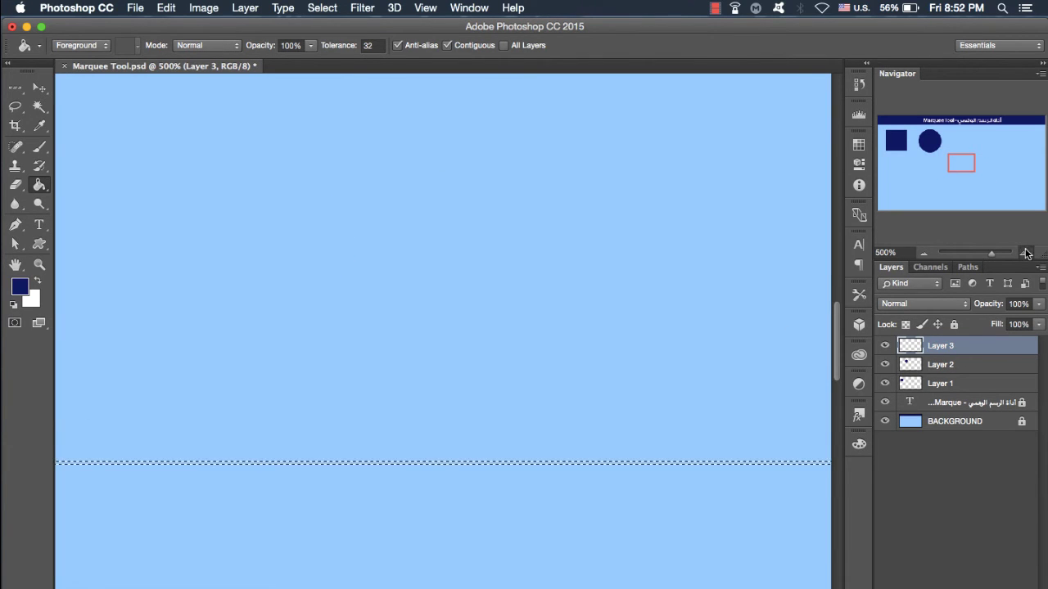
click(1027, 253)
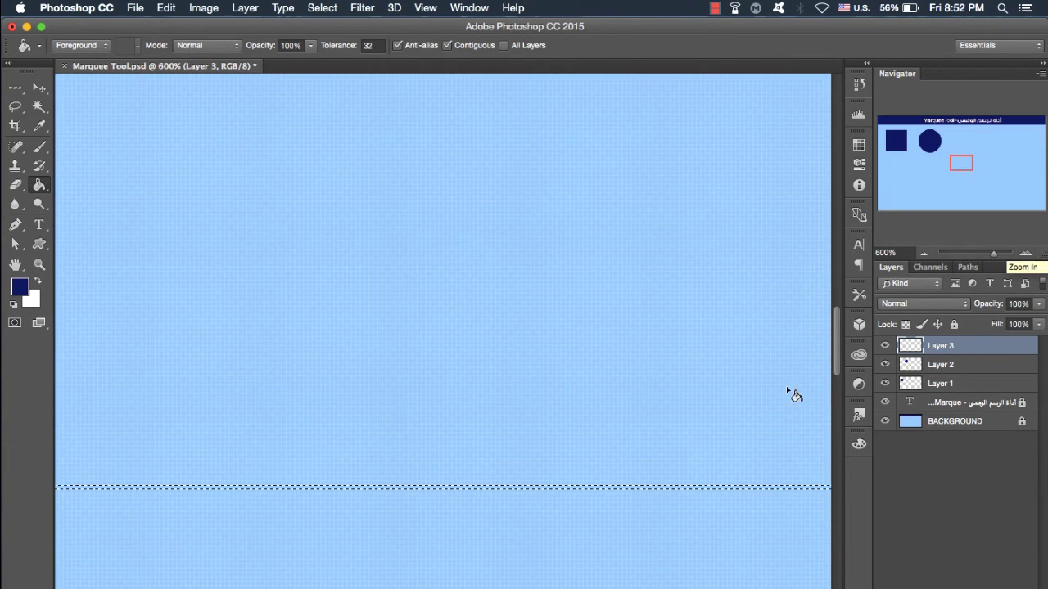
click(441, 490)
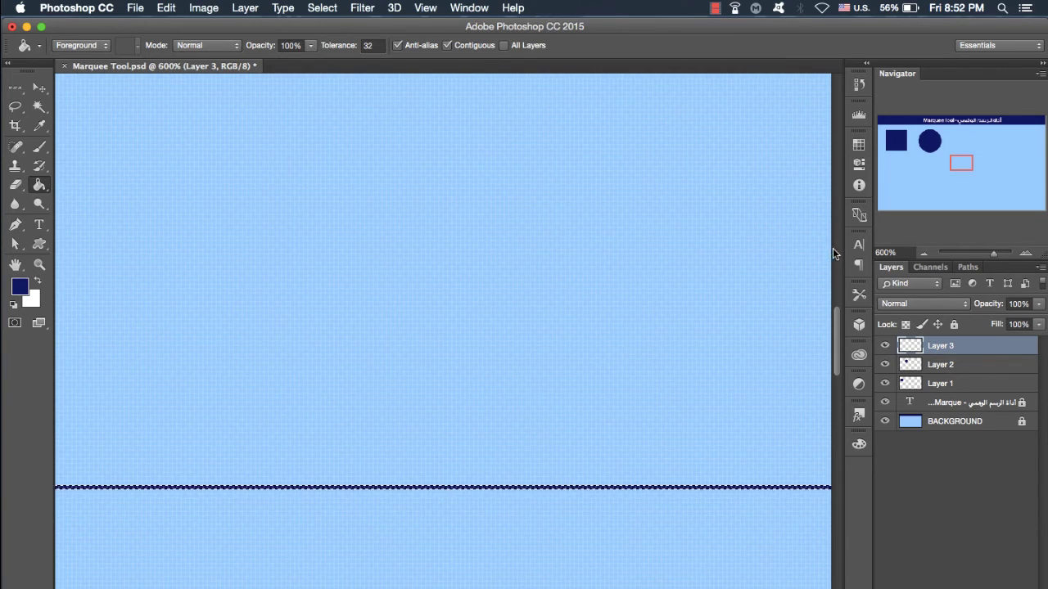
click(925, 254)
click(923, 253)
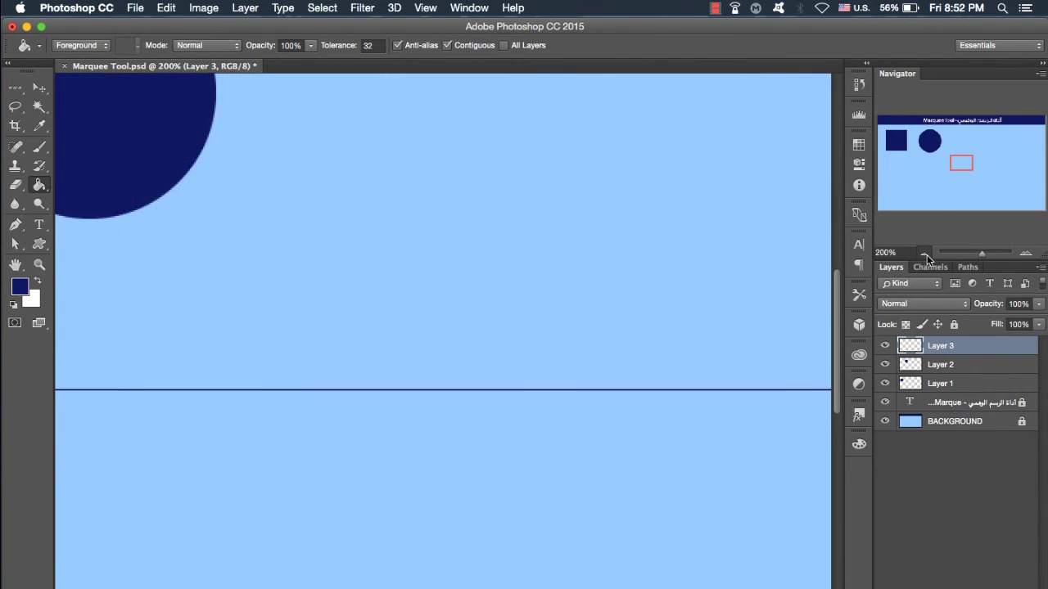
click(923, 253)
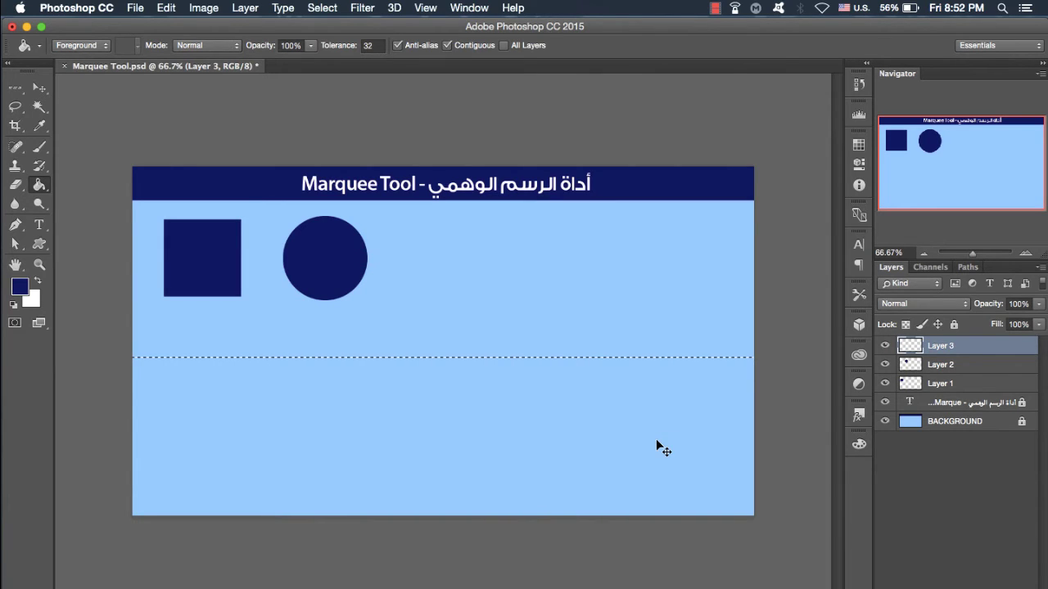
Deselect and stretch Layer 3's navy line vertically to 2700% into a thick horizontal bar
key(alt+BackSpace)
key(ctrl+d)
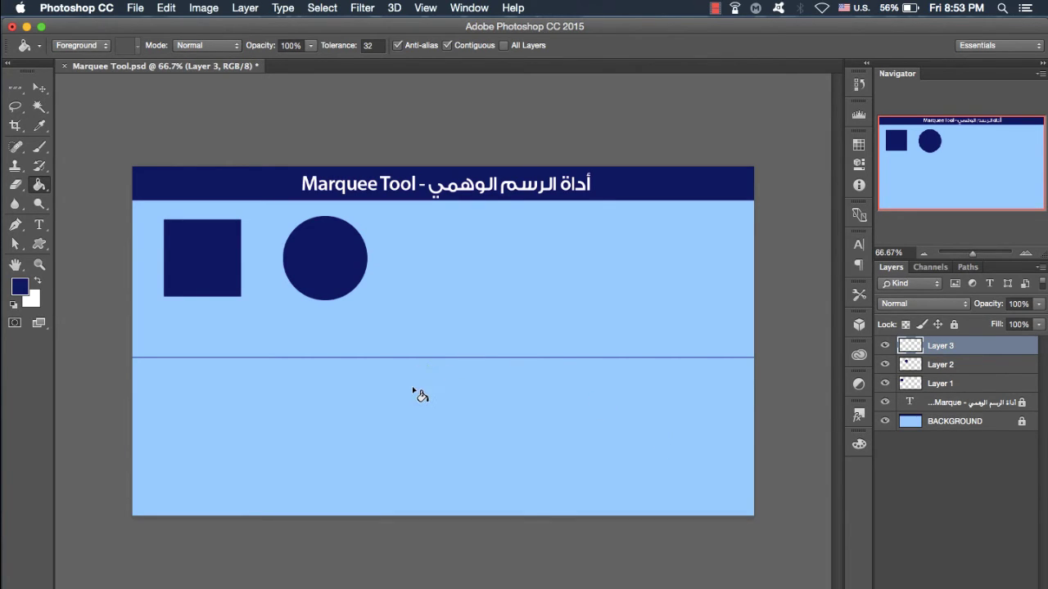
click(39, 88)
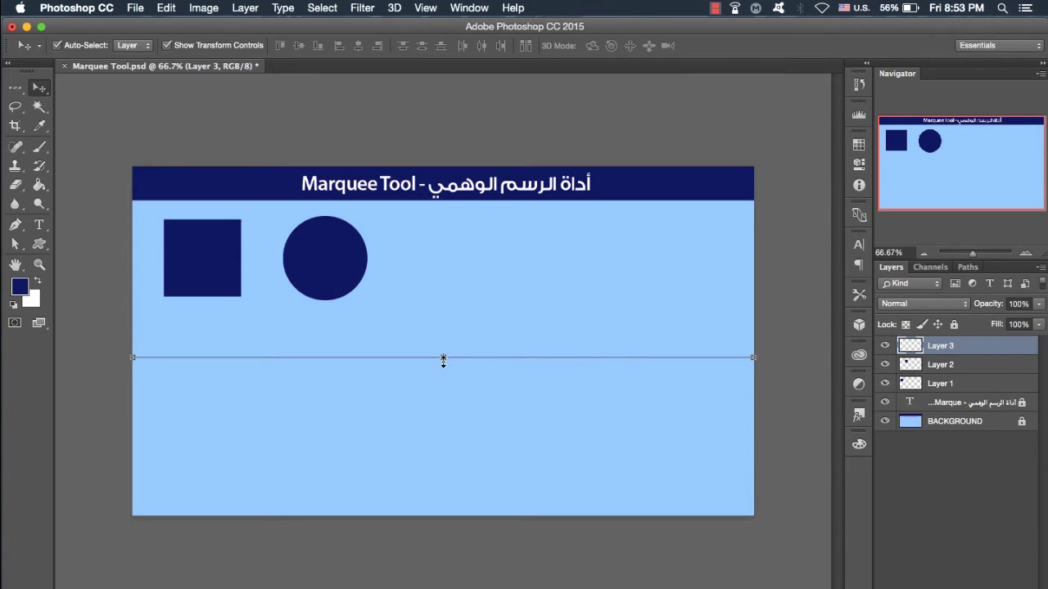
click(443, 359)
mouse_move(443, 360)
mouse_down()
mouse_move(442, 423)
mouse_move(441, 368)
mouse_up()
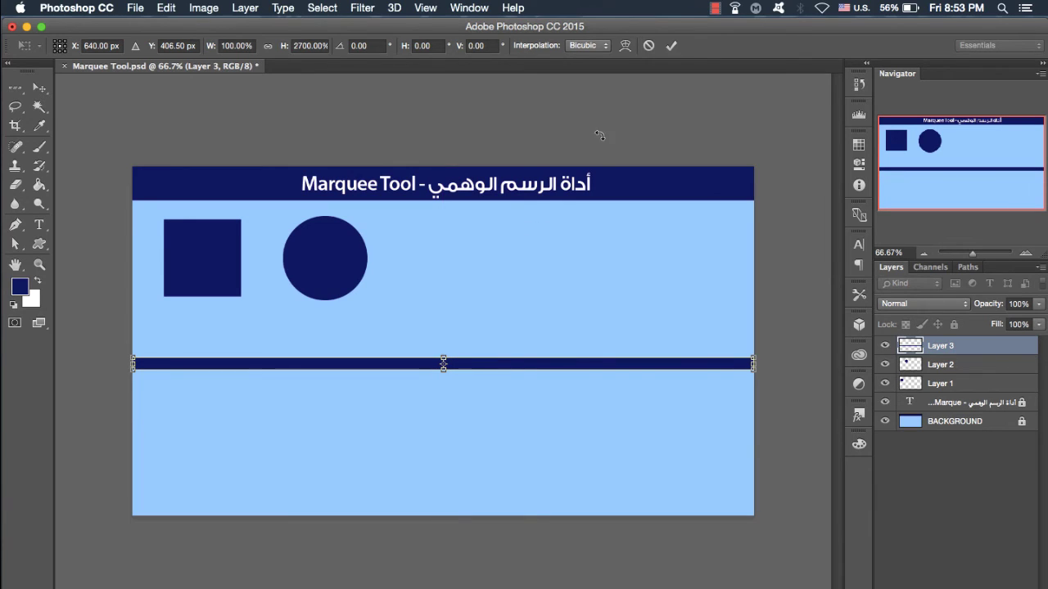
click(671, 45)
click(981, 468)
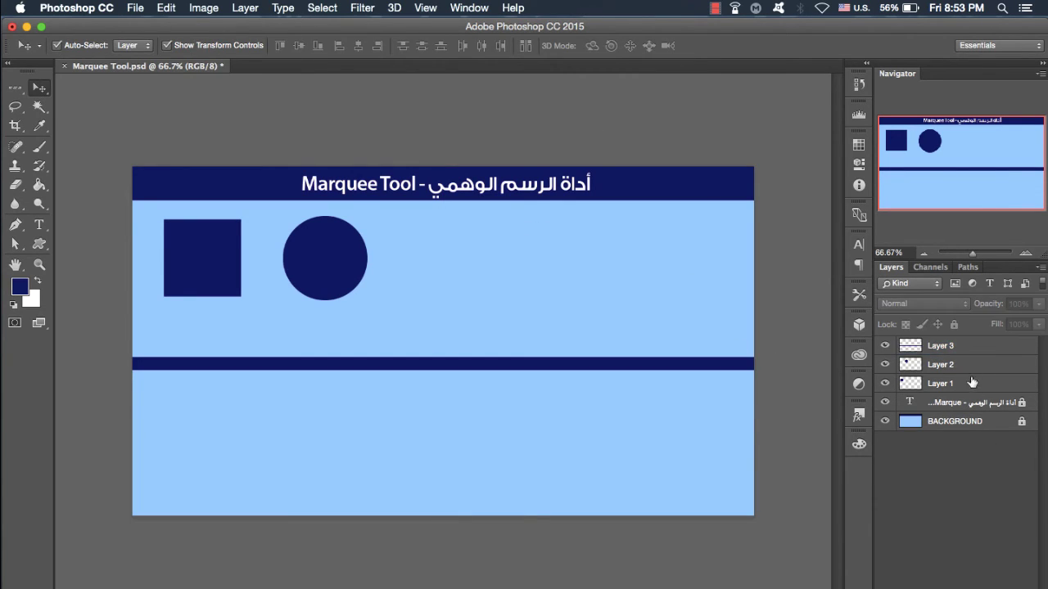
Select a one-pixel column through the canvas middle with the Single Column Marquee
click(14, 88)
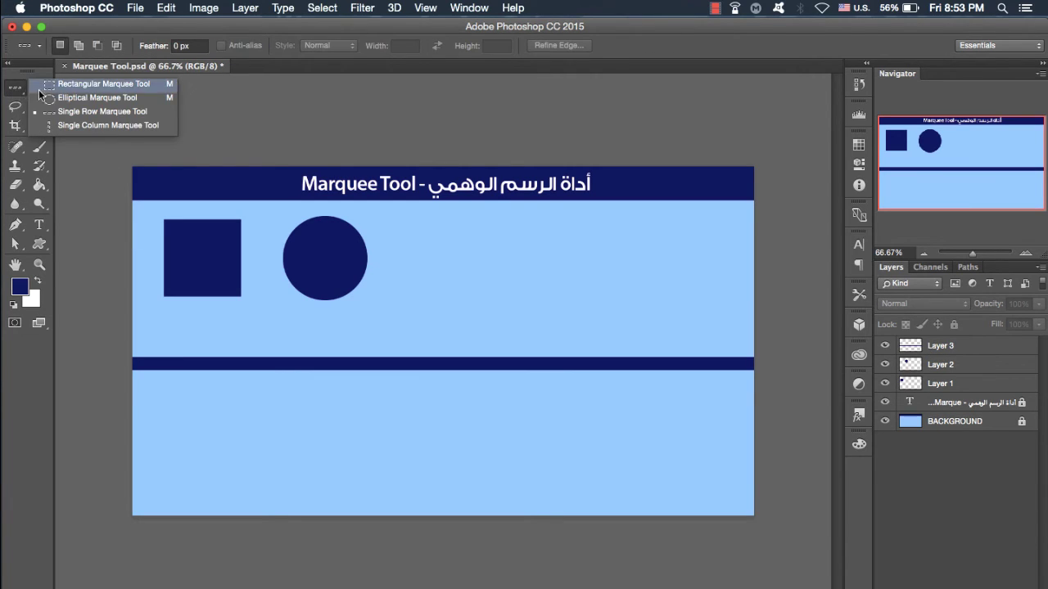
click(86, 126)
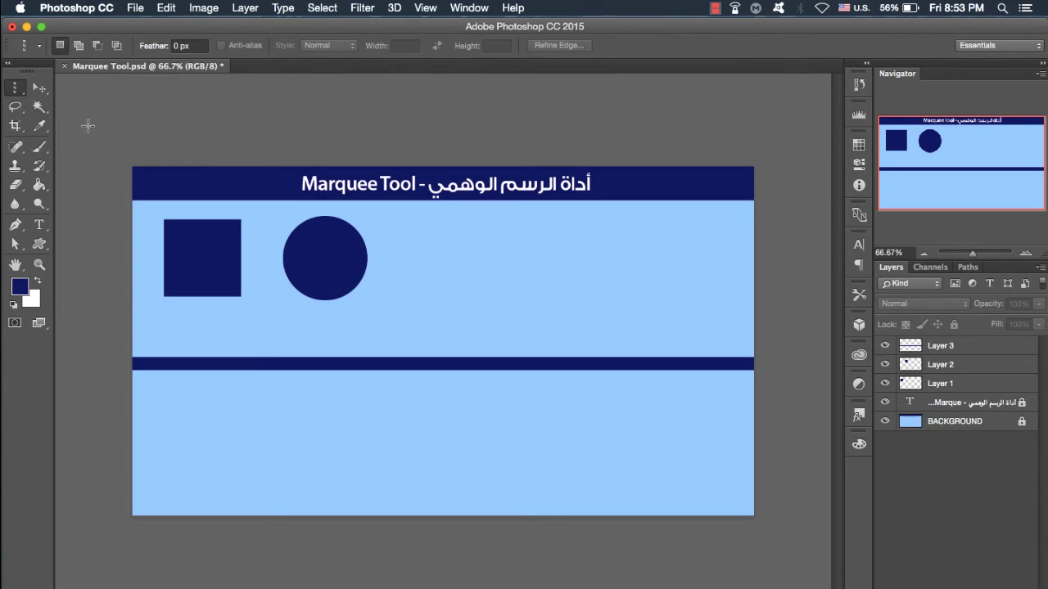
click(495, 311)
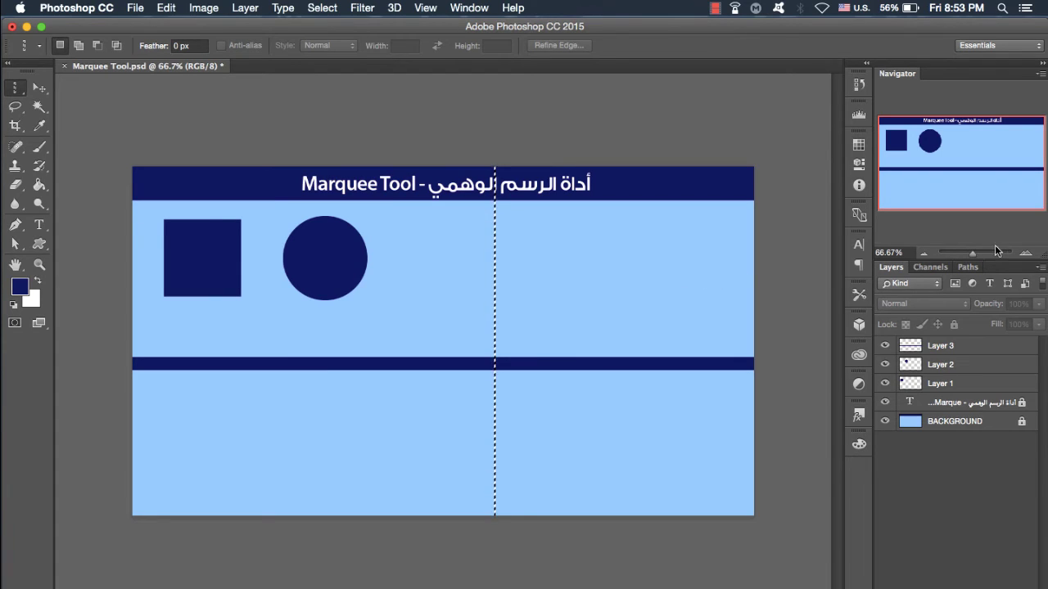
Zoom in to about 700% on the column and add an empty Layer 4
click(1025, 254)
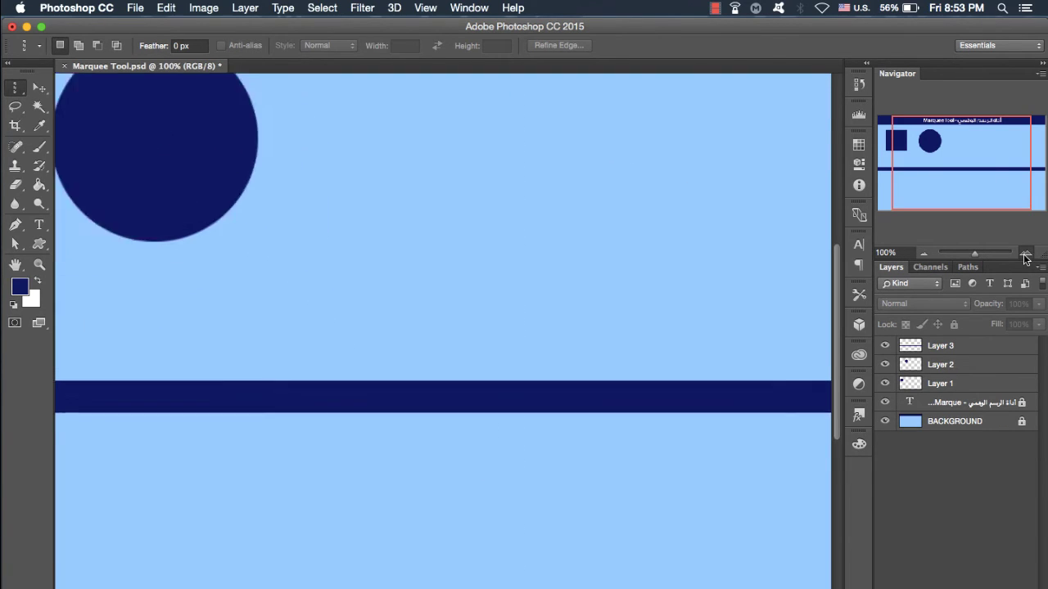
click(1025, 254)
click(1025, 254)
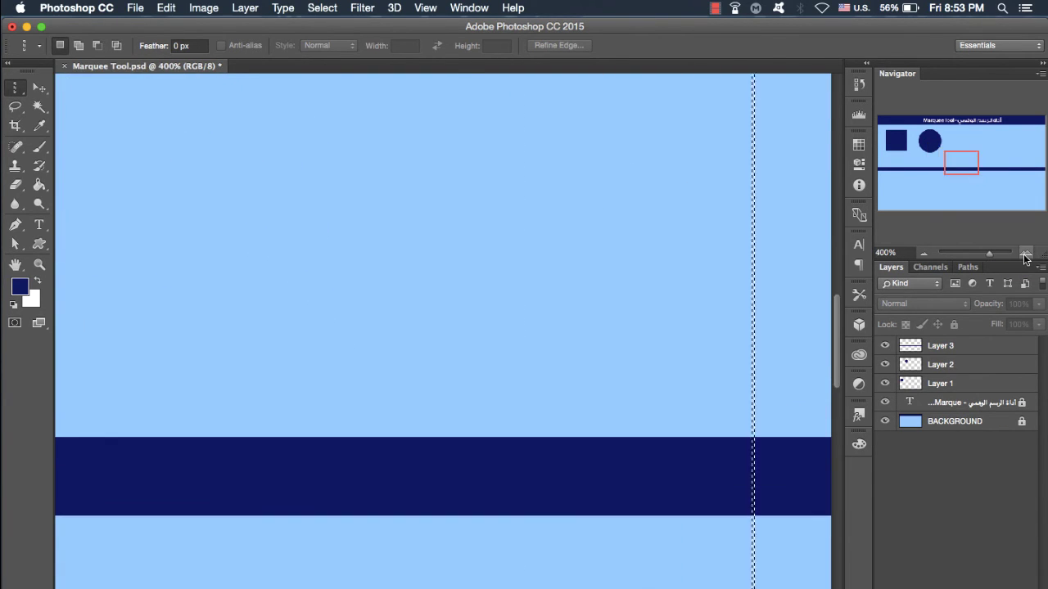
click(1025, 254)
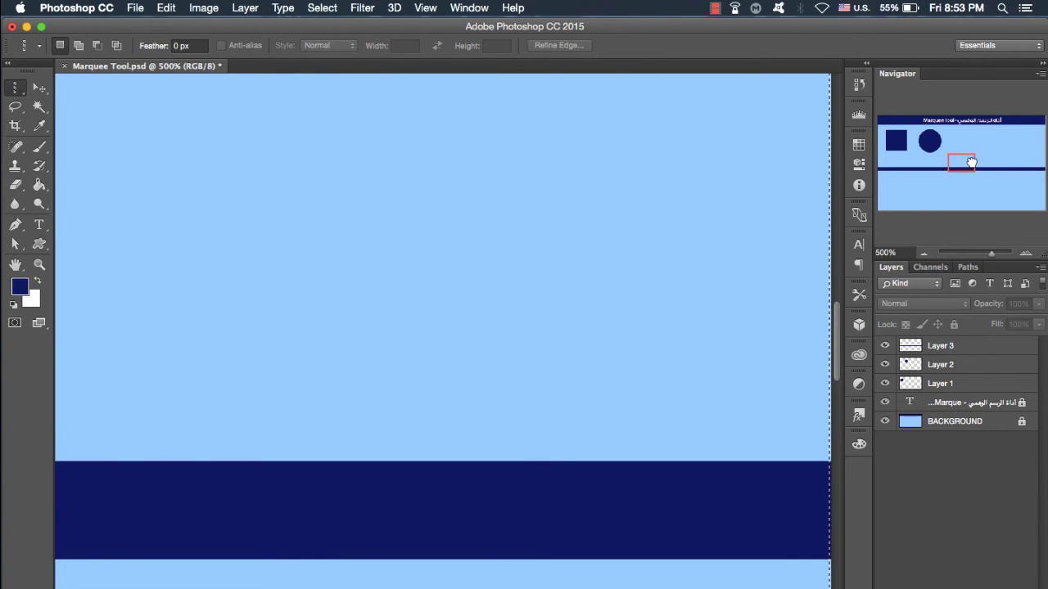
drag(984, 159, 987, 165)
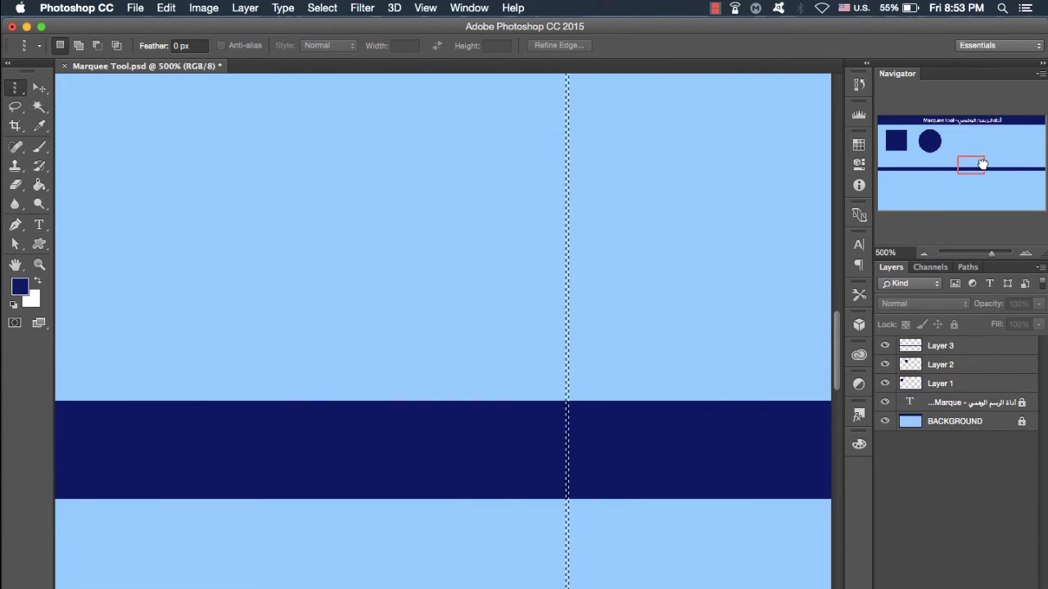
click(1025, 253)
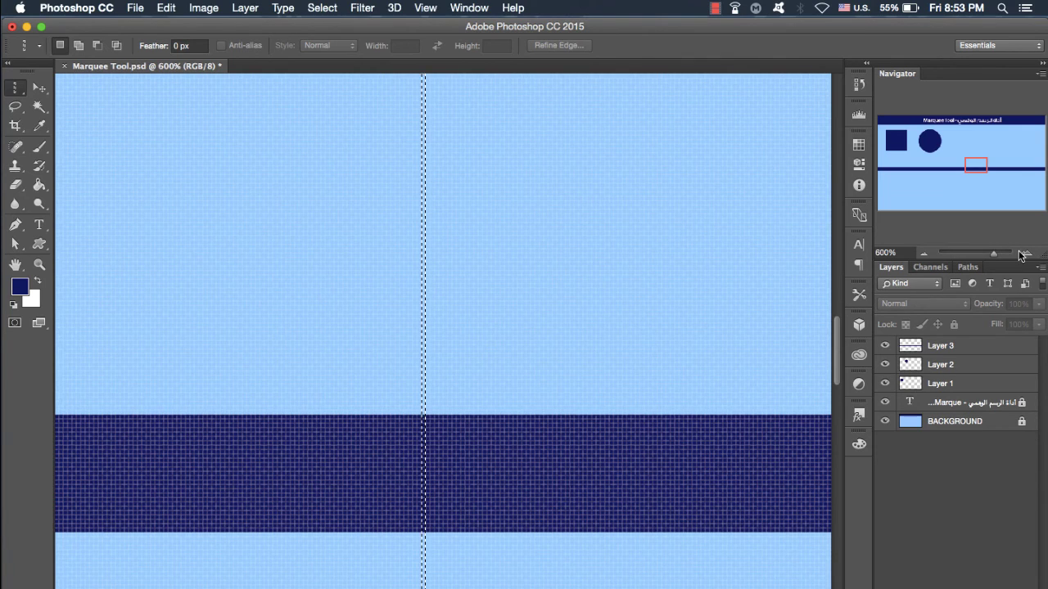
click(1025, 254)
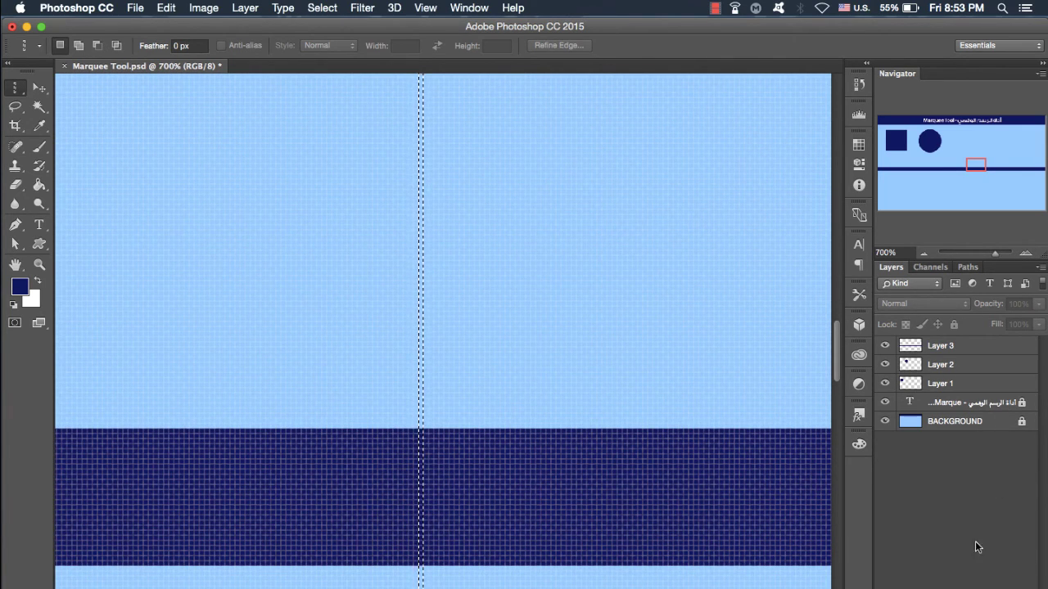
key(ctrl+shift+alt+n)
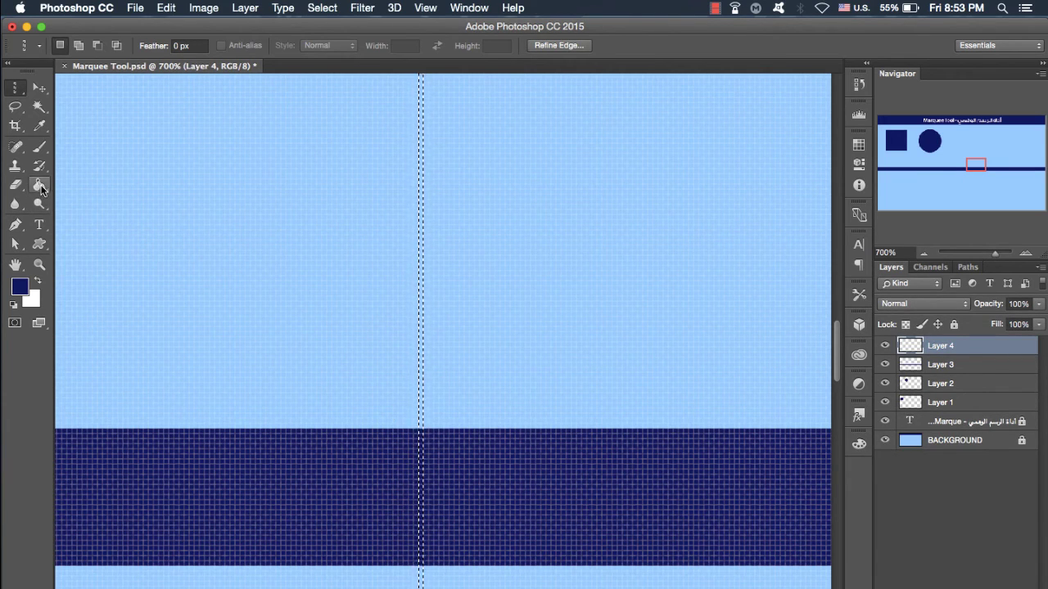
Fill the column selection with navy, deselect it, and zoom back out to the whole image
click(39, 185)
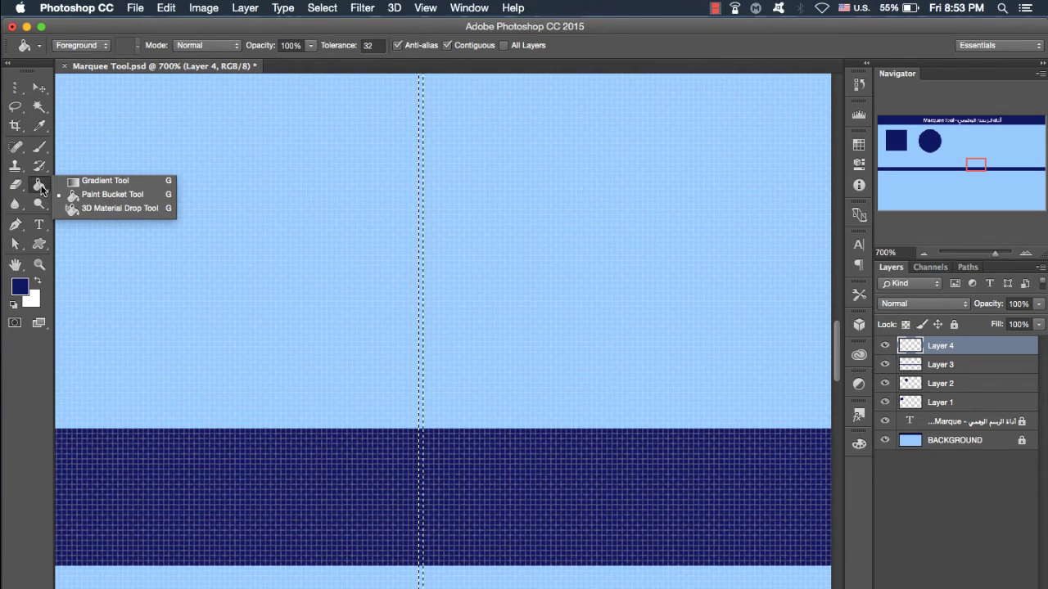
click(424, 287)
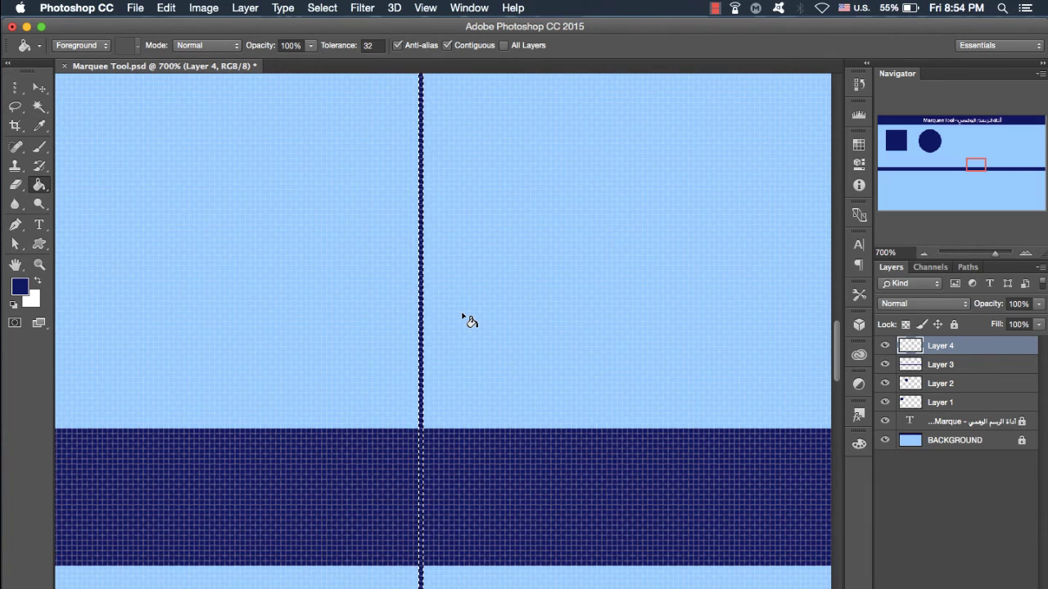
key(super+d)
click(923, 253)
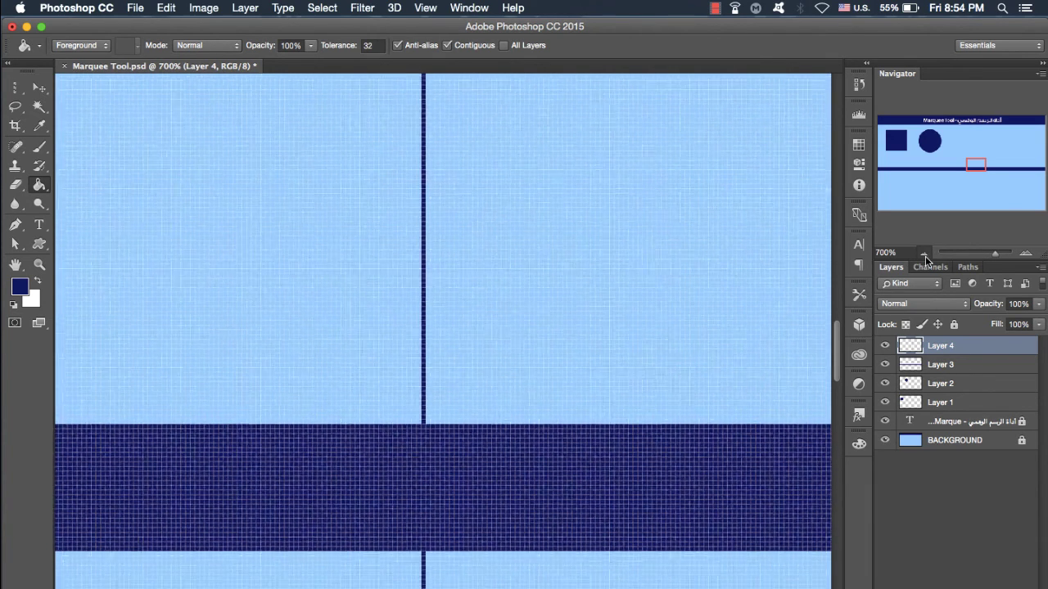
click(924, 253)
click(924, 254)
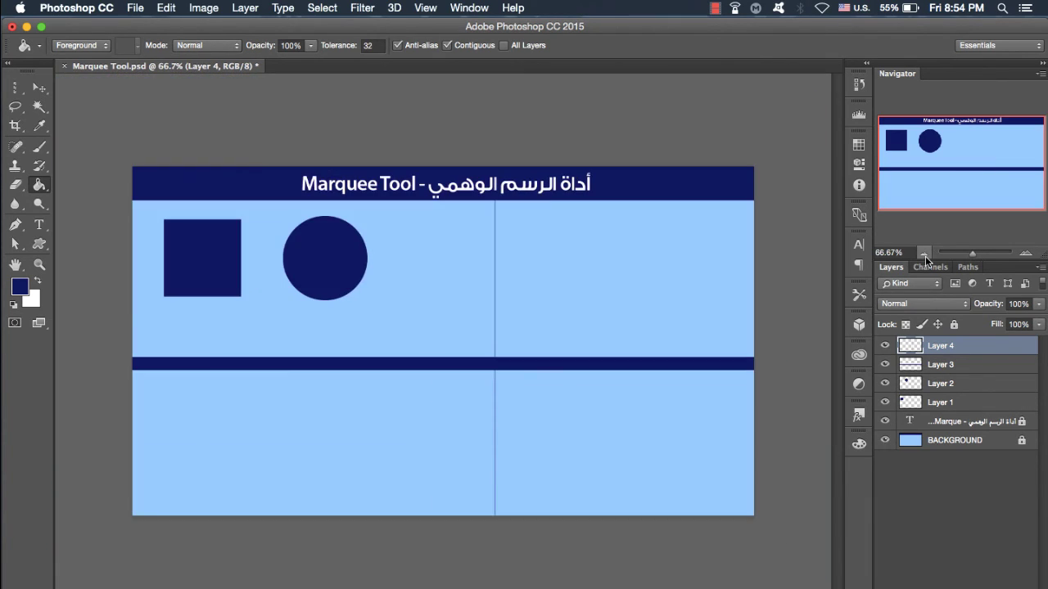
Widen Layer 4's vertical line into a thick navy bar and move it about 280 px right
click(44, 87)
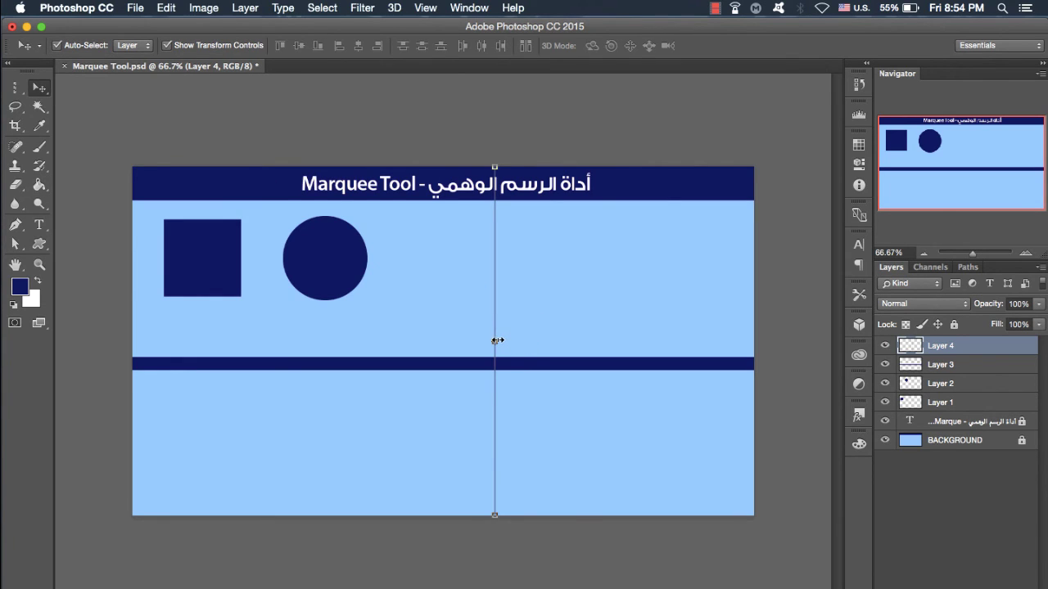
mouse_move(495, 341)
mouse_down()
mouse_move(539, 341)
mouse_move(499, 339)
mouse_move(507, 341)
mouse_up()
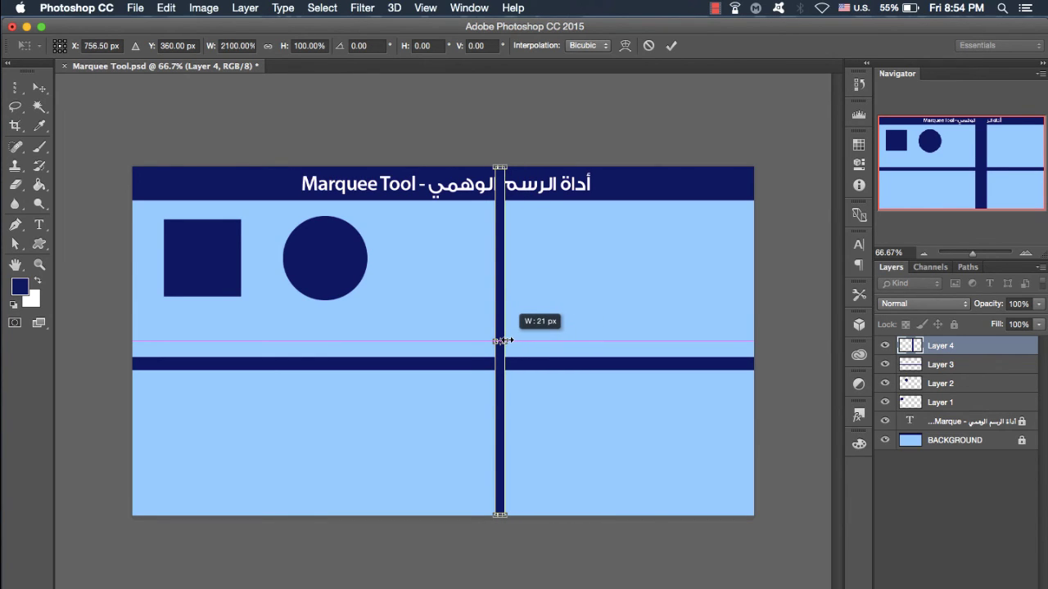
drag(500, 276, 635, 278)
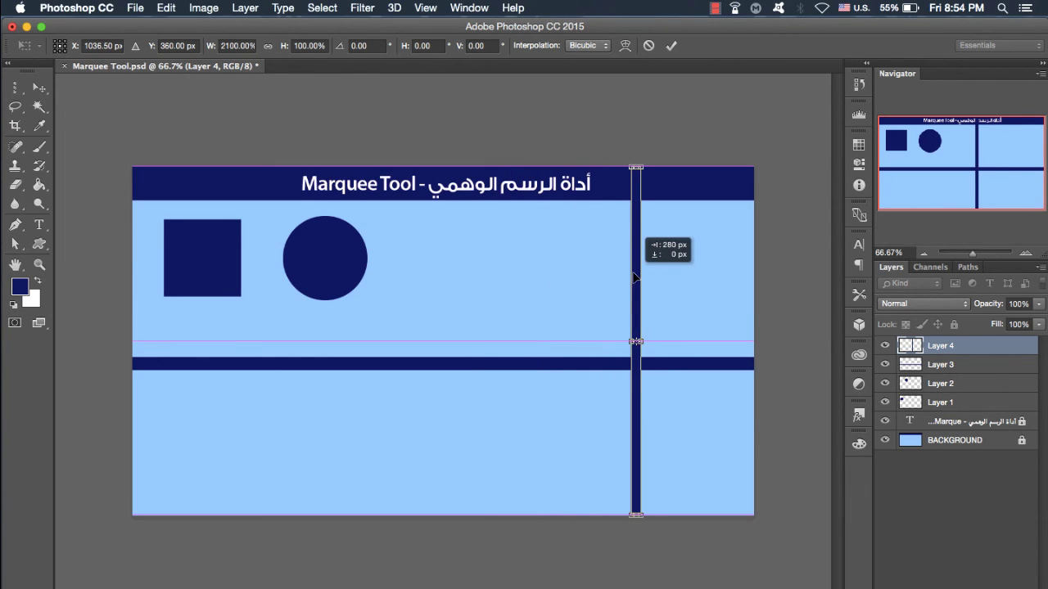
click(670, 45)
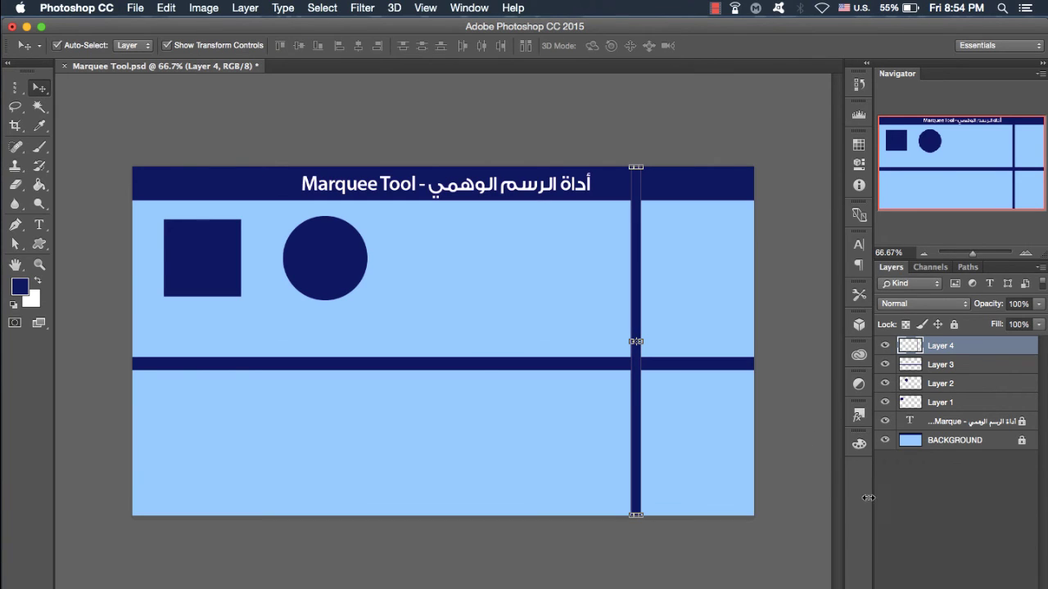
click(910, 525)
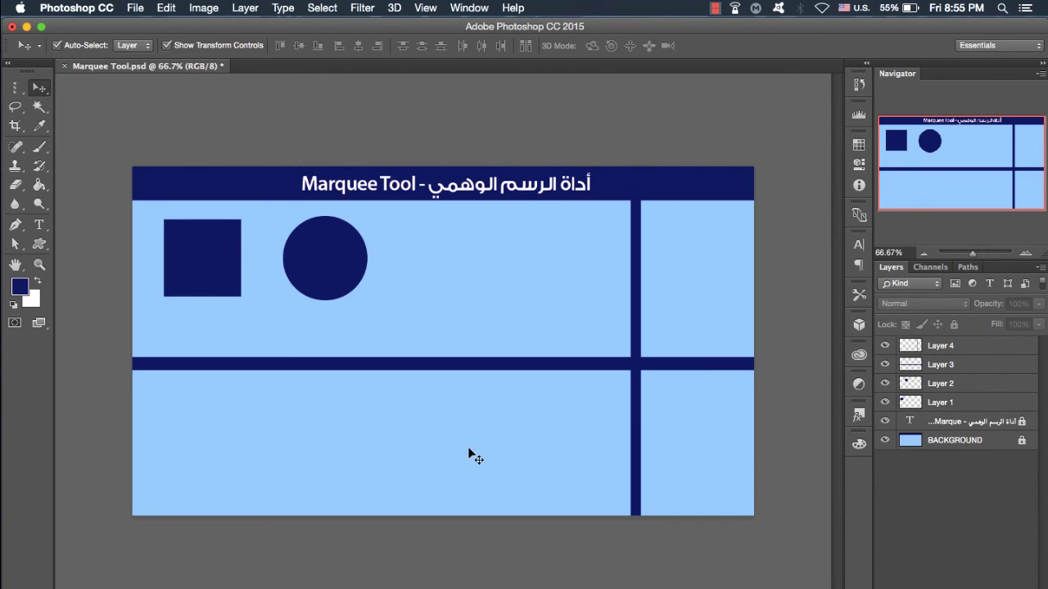
click(715, 7)
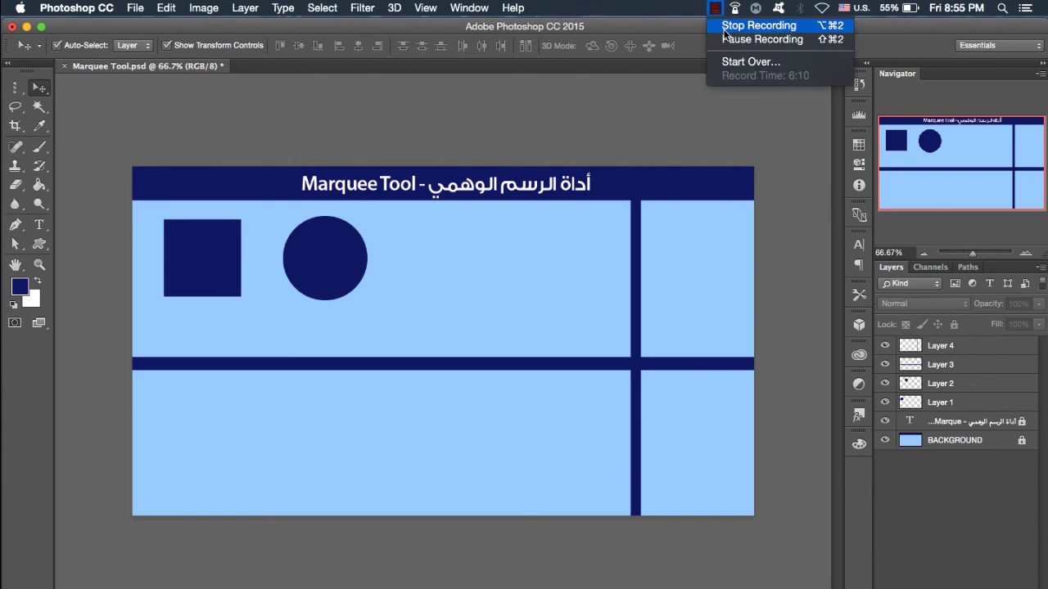
click(726, 26)
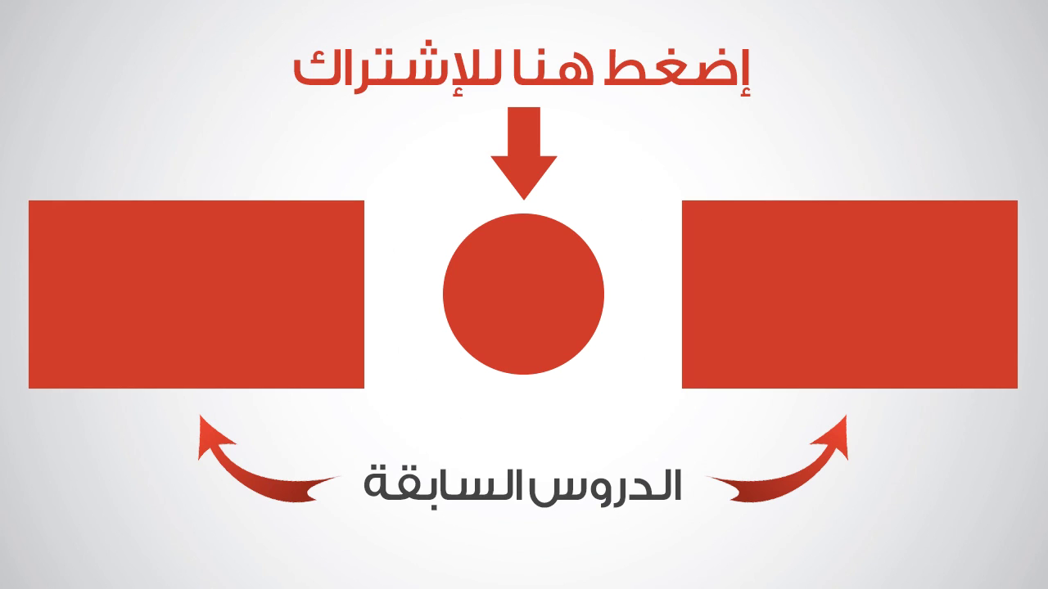